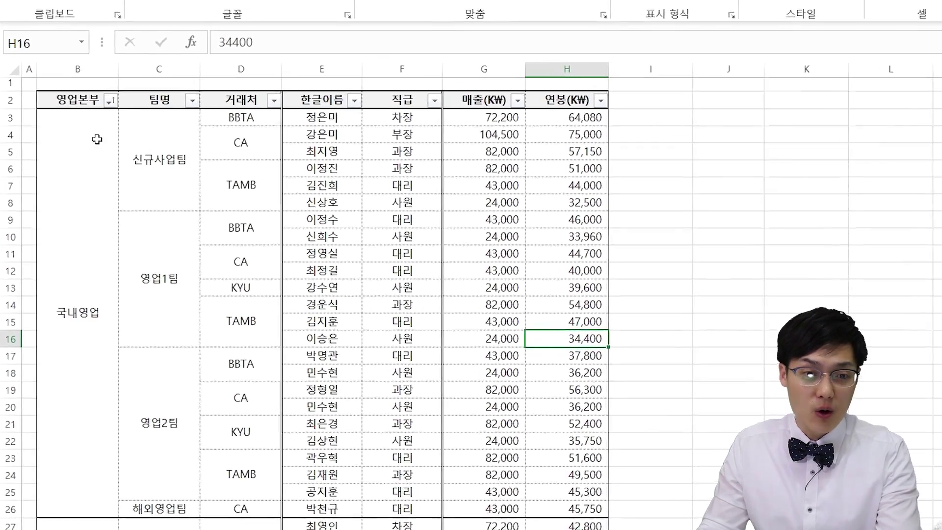
Select various ranges across the merged division, team, vendor and data columns to test selection.
left_click_drag(83, 145, 123, 166)
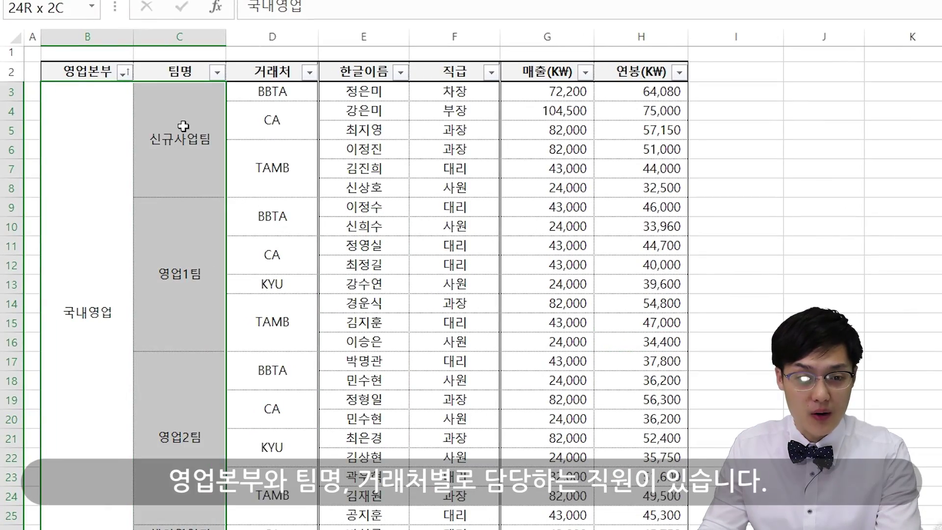
left_click_drag(182, 126, 248, 141)
left_click_drag(383, 98, 383, 298)
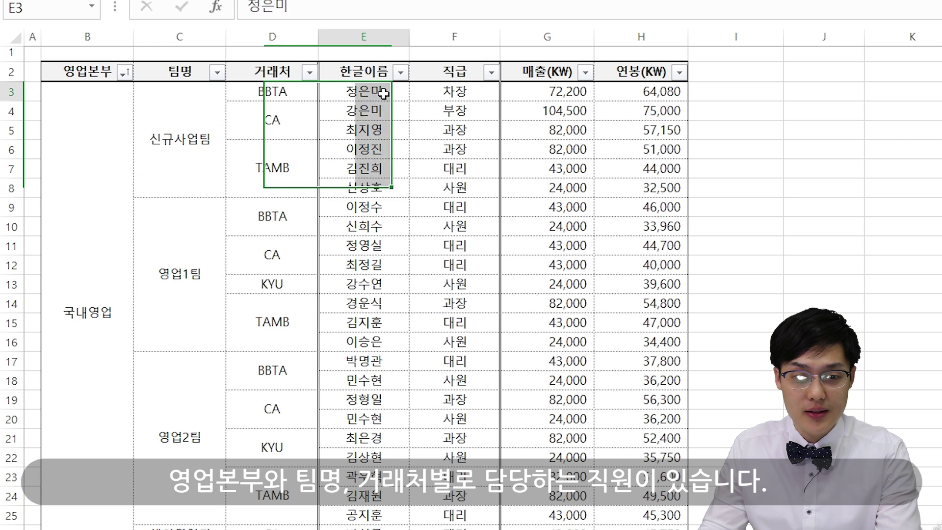
left_click_drag(454, 91, 421, 211)
left_click_drag(546, 93, 546, 284)
left_click_drag(646, 92, 646, 203)
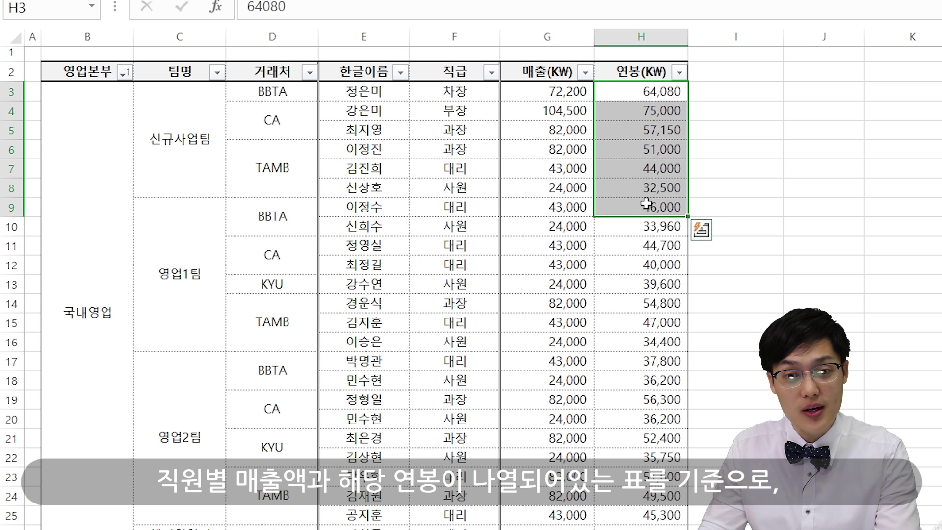
mouse_move(270, 90)
left_mouse_down()
mouse_move(295, 256)
mouse_move(289, 297)
left_mouse_up()
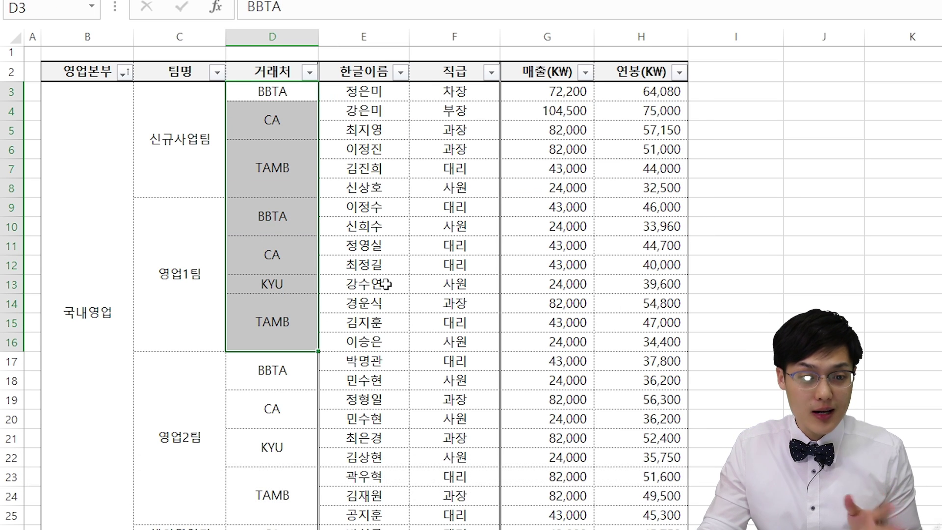
left_click_drag(90, 152, 253, 173)
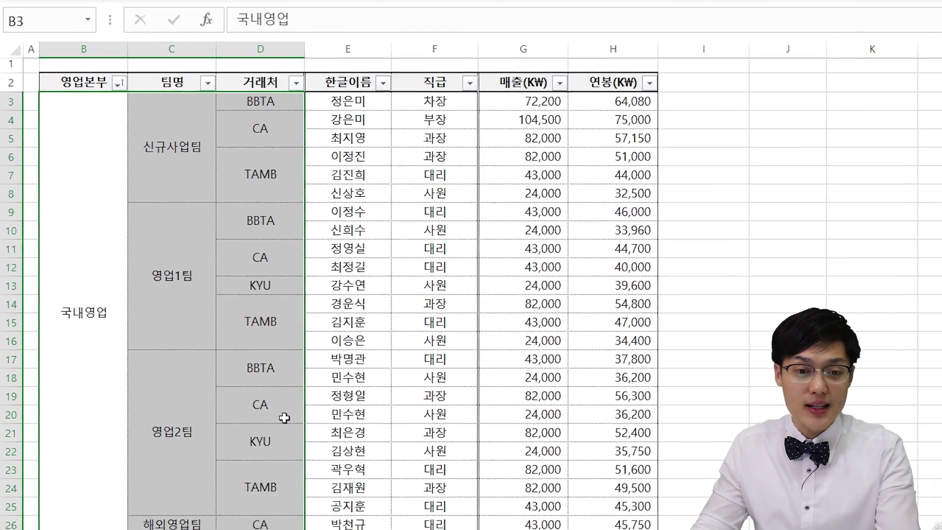
left_click_drag(192, 158, 216, 222)
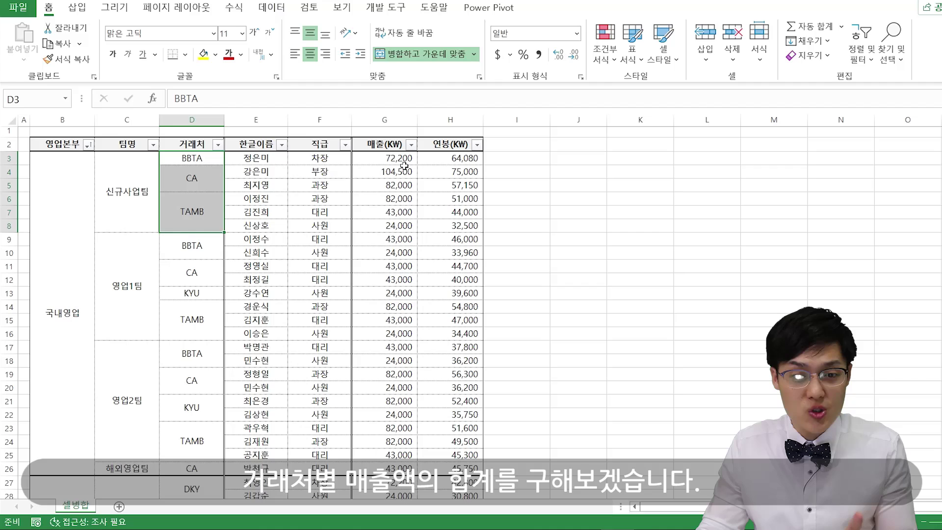
left_click_drag(409, 167, 399, 221)
left_click(392, 307)
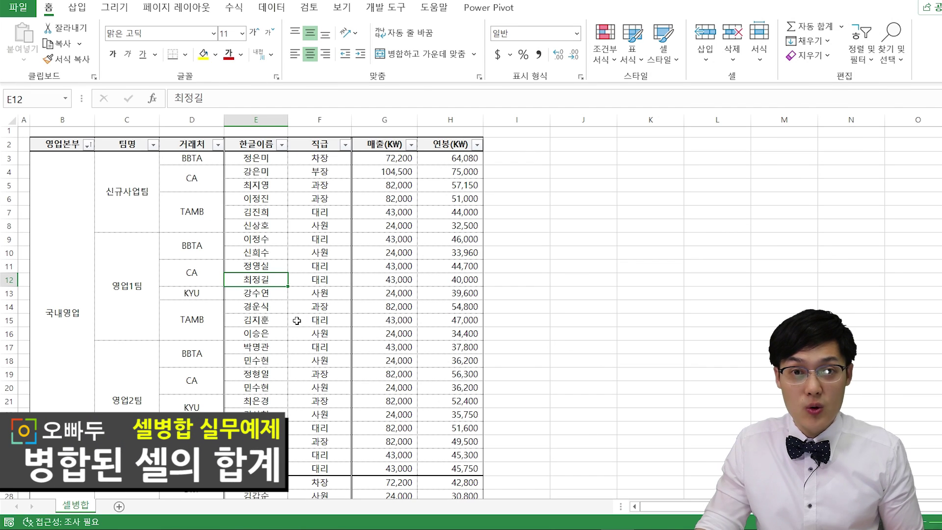
Create an empty pivot table from the whole sales table at J2 on the existing sheet.
key("ctrl+a")
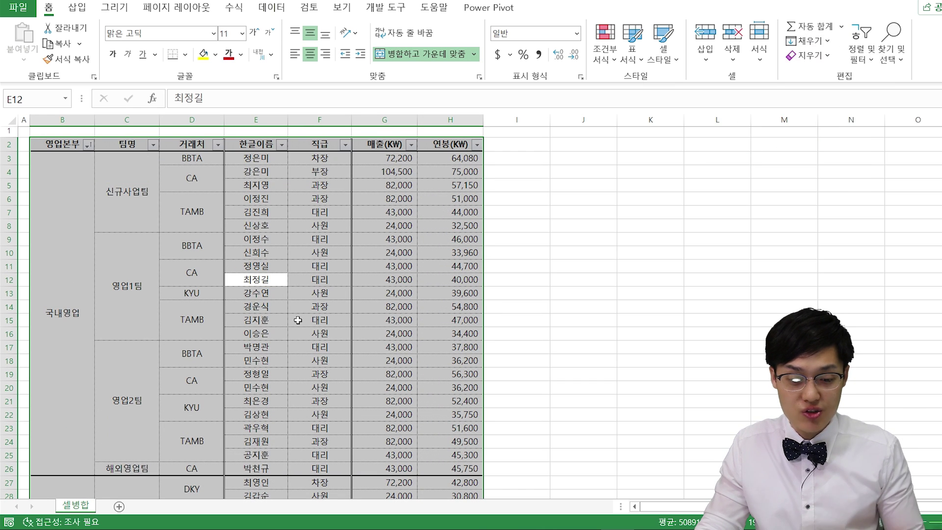
key("alt")
key("n")
key("v")
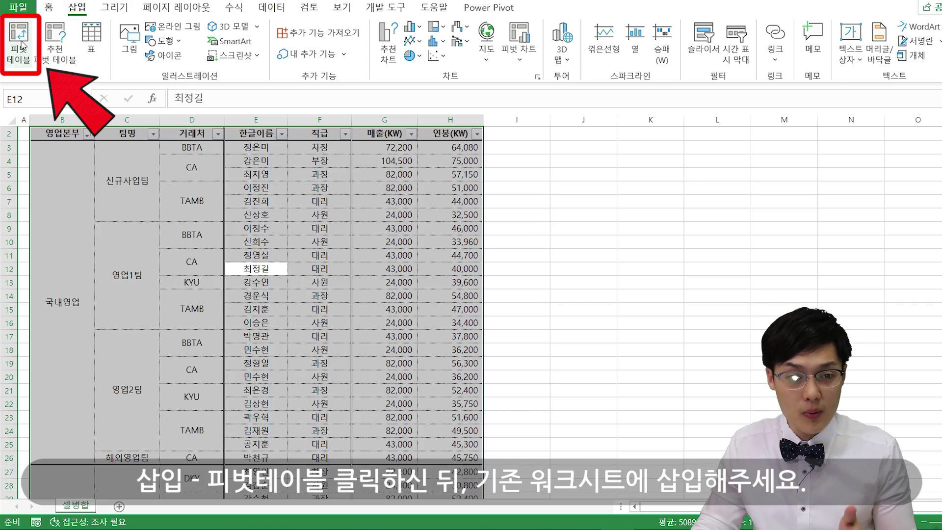
left_click(18, 39)
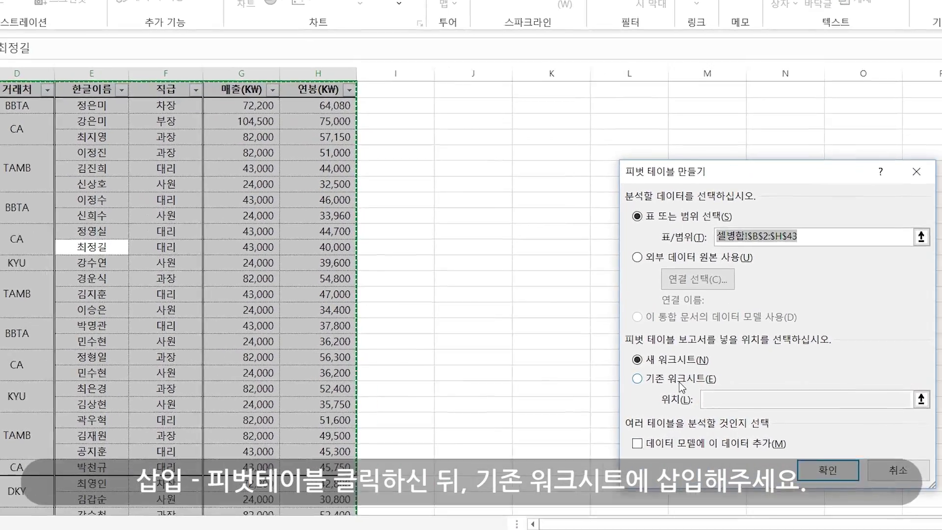
left_click(746, 381)
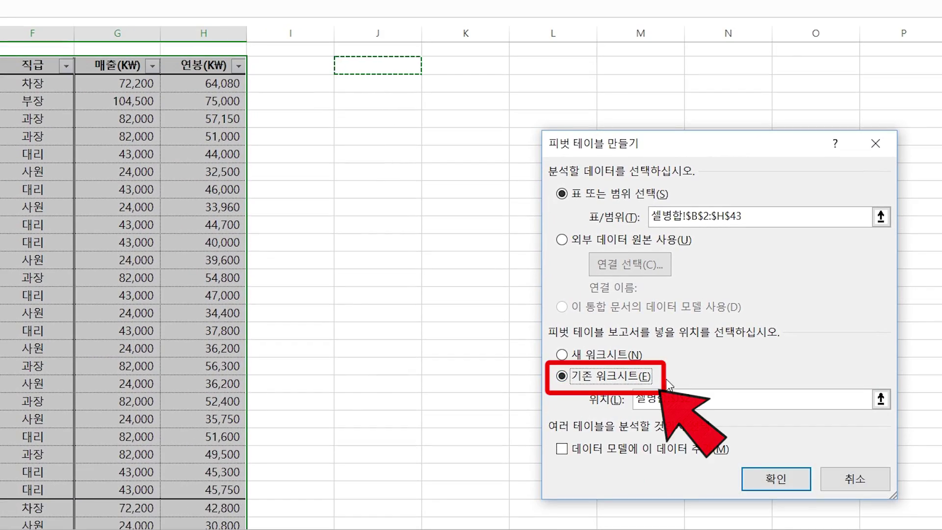
left_click(771, 477)
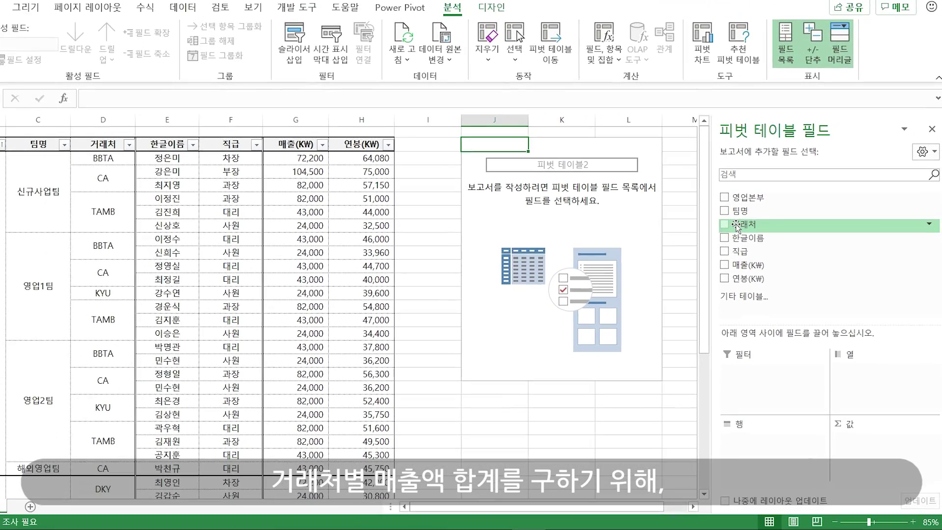
Put 거래처 in the pivot rows and sum 매출(KW) as the values.
left_click_drag(737, 226, 768, 436)
left_click_drag(746, 265, 856, 381)
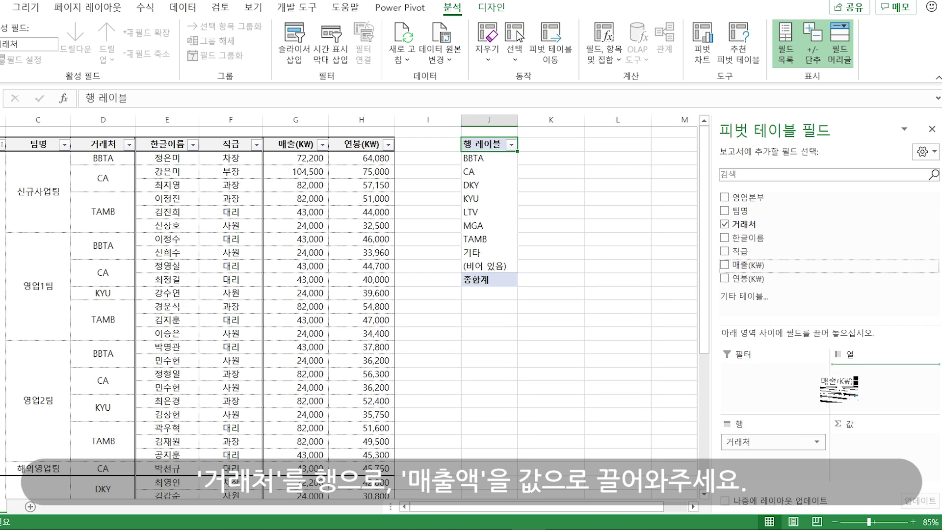
left_click_drag(859, 434, 860, 437)
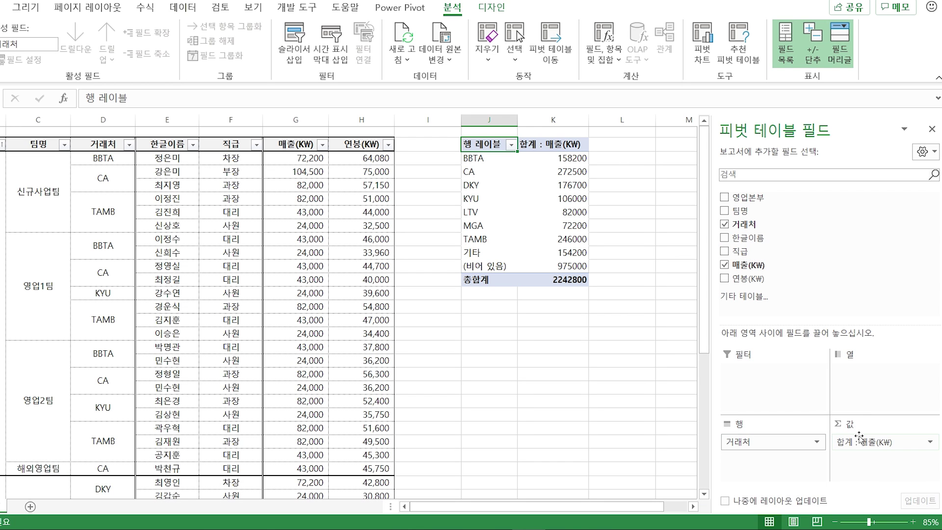
Compare the column D vendors with the pivot's vendor labels and its (비어 있음) row of 975000.
left_click(106, 158)
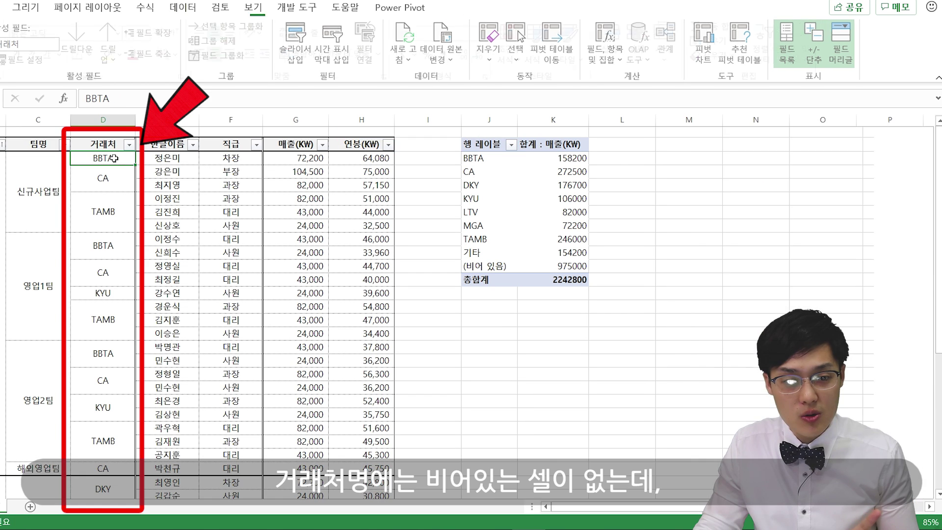
scroll(123, 280, "down", 6)
scroll(124, 280, "up", 5)
scroll(129, 300, "up", 1)
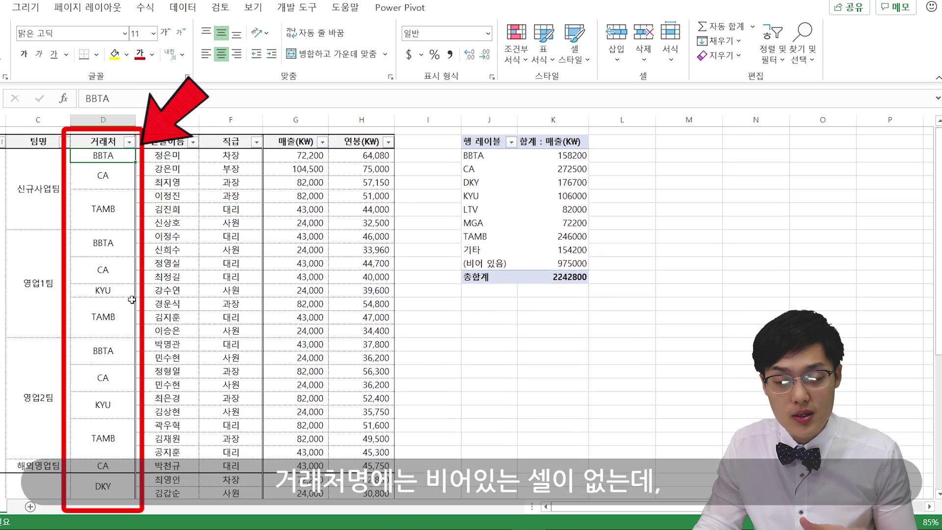
left_click_drag(491, 158, 491, 252)
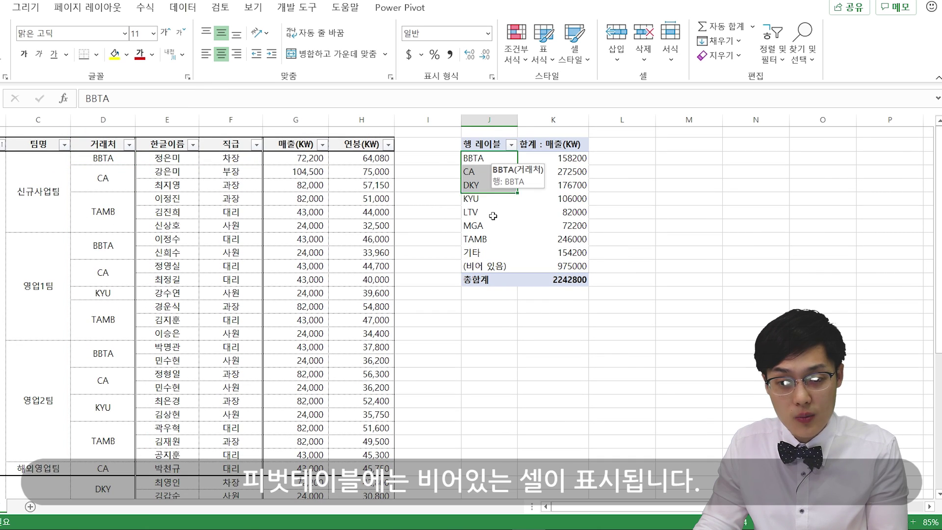
left_click(494, 267)
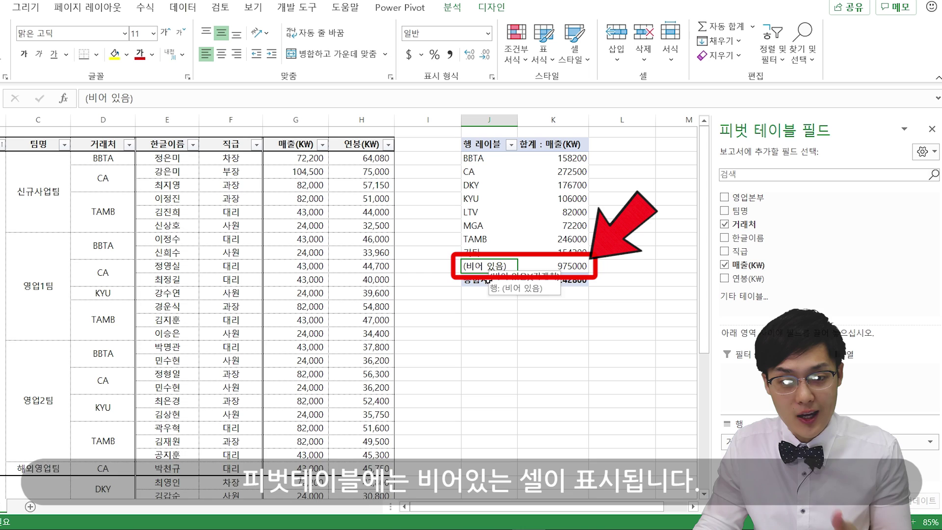
left_click(296, 119)
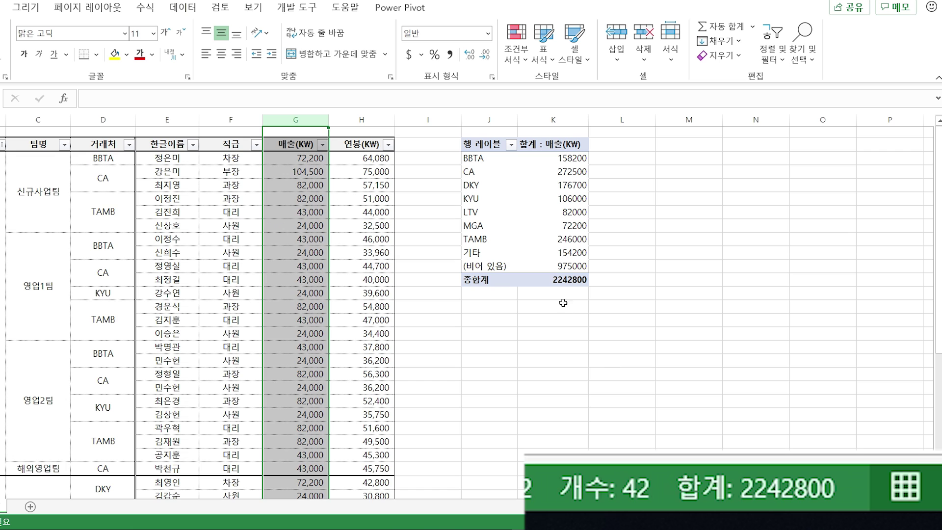
left_click(563, 282)
left_click(303, 118)
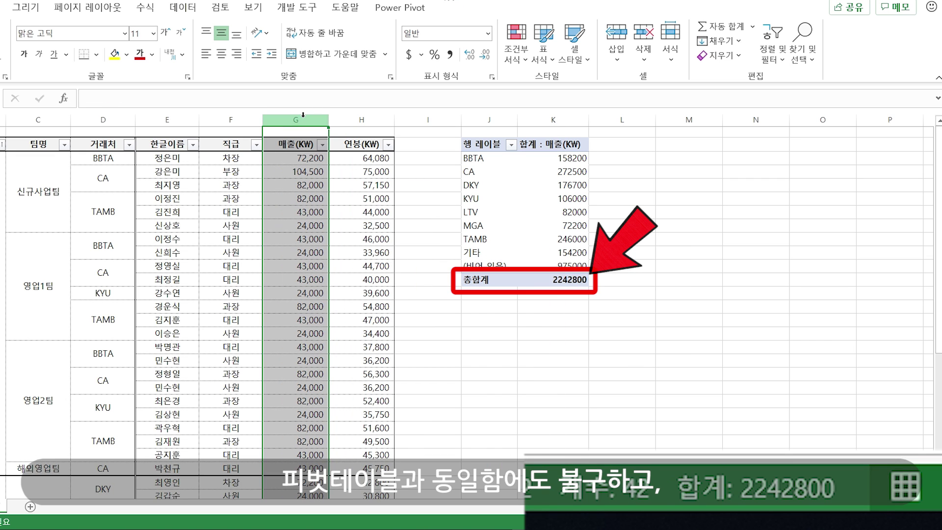
left_click(515, 266)
left_click(581, 278)
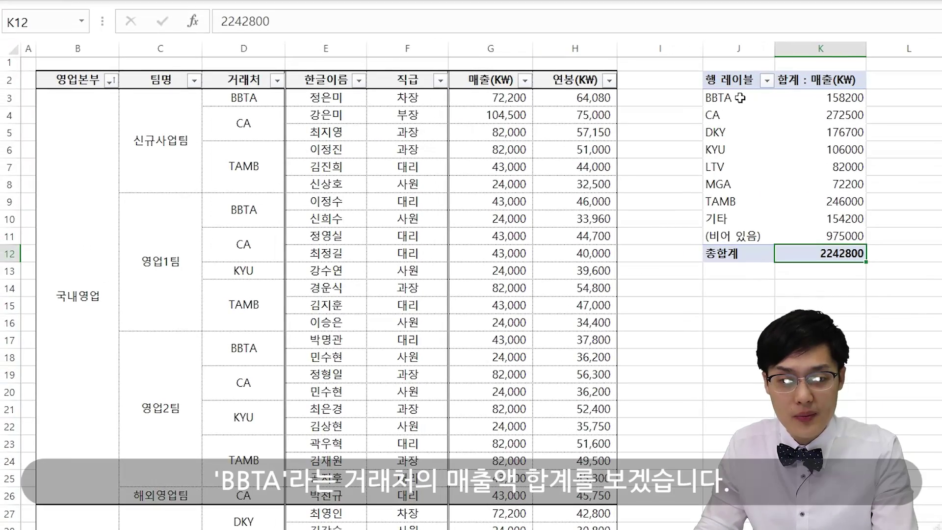
left_click(697, 109)
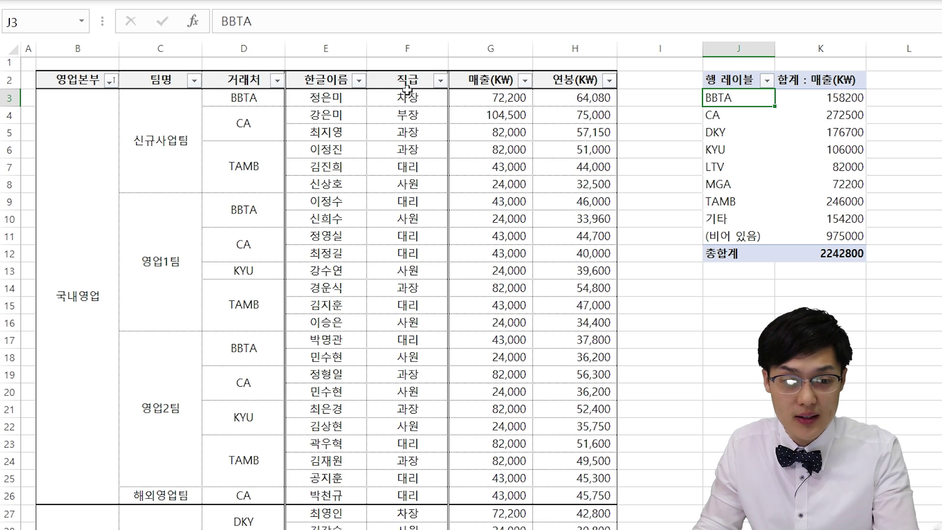
left_click(505, 96)
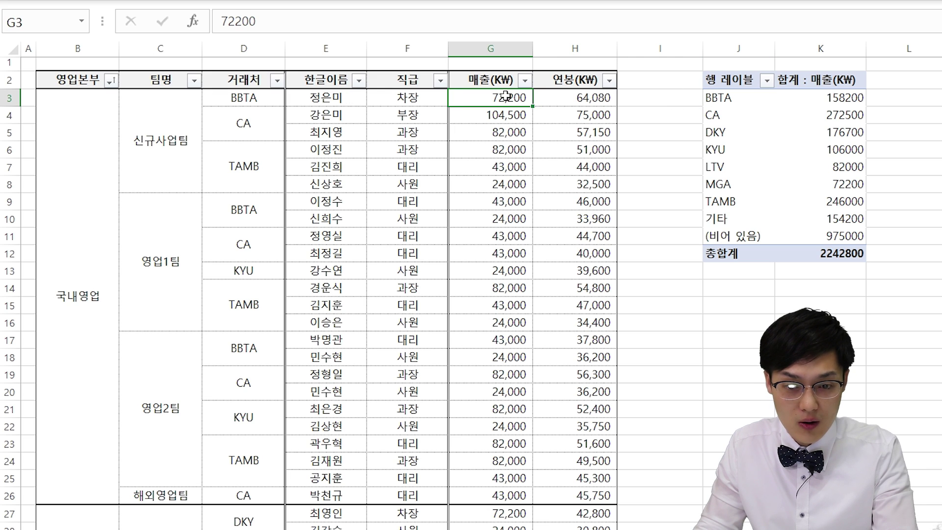
left_click(508, 201, "ctrl")
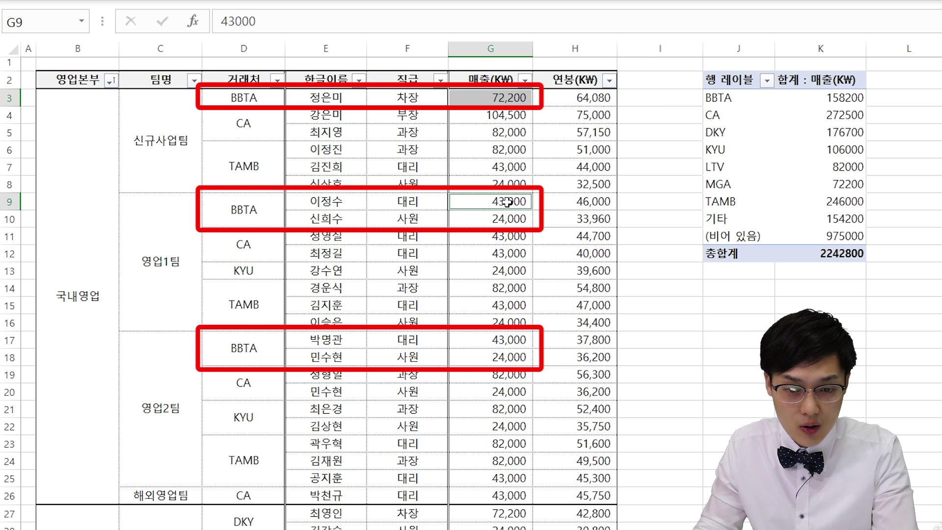
left_click(477, 340, "ctrl")
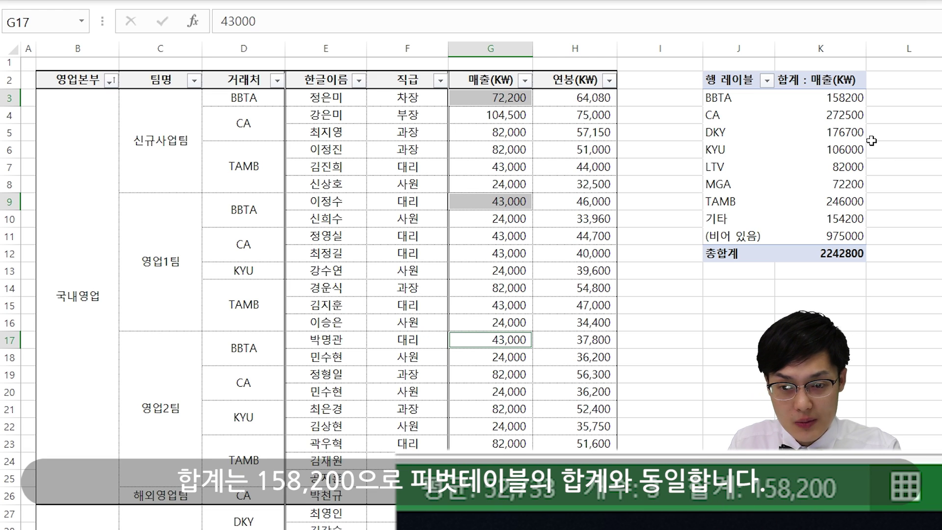
left_click(851, 100)
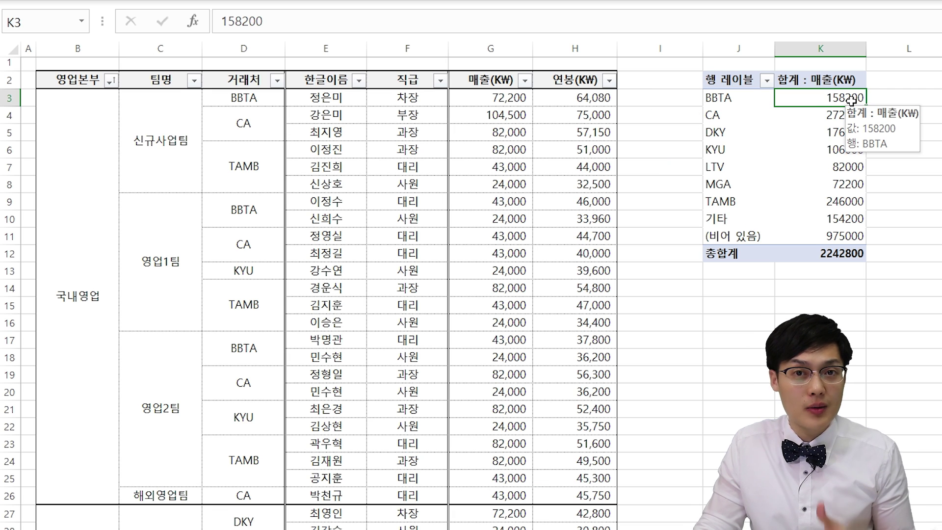
left_click(171, 187)
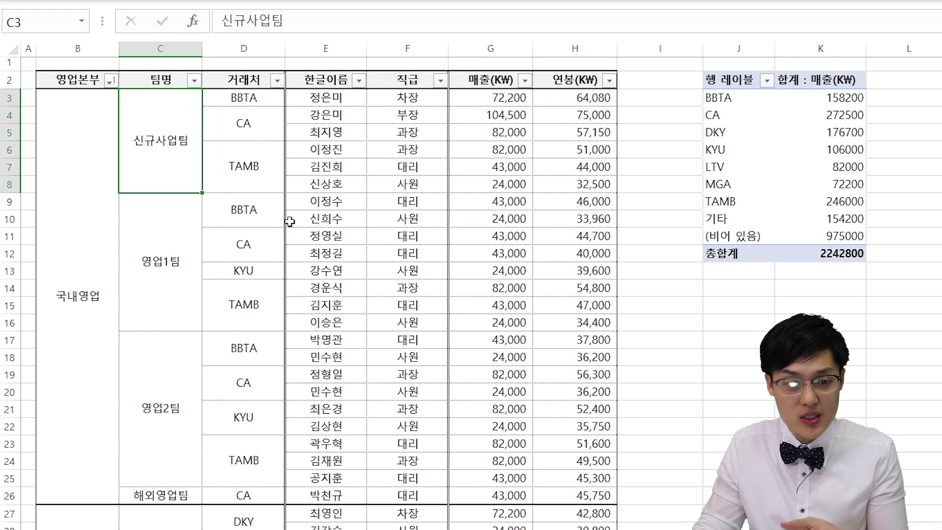
left_click(256, 211)
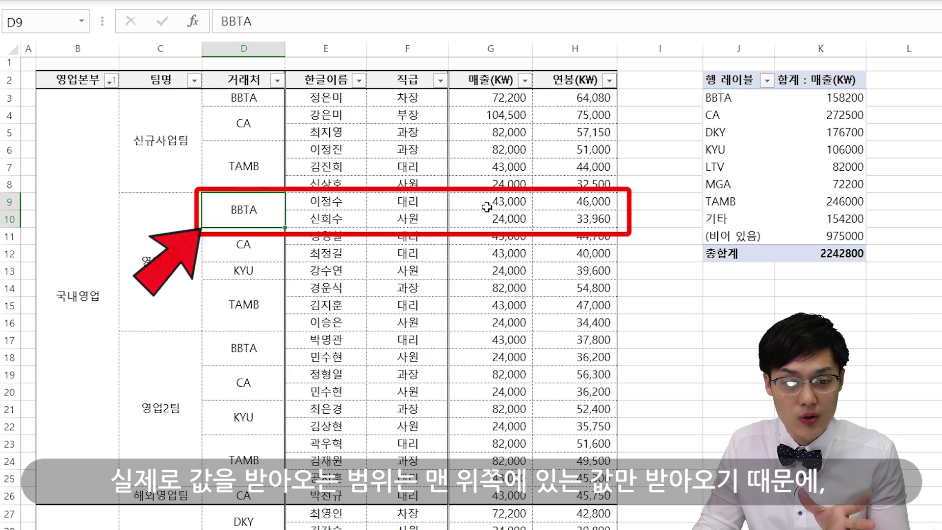
left_click(512, 203)
left_click_drag(499, 202, 349, 196)
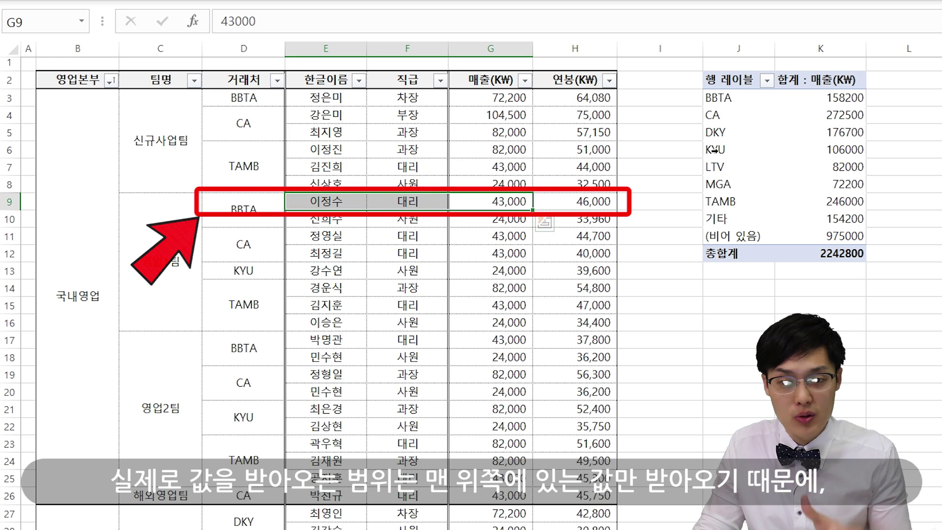
left_click_drag(837, 97, 833, 184)
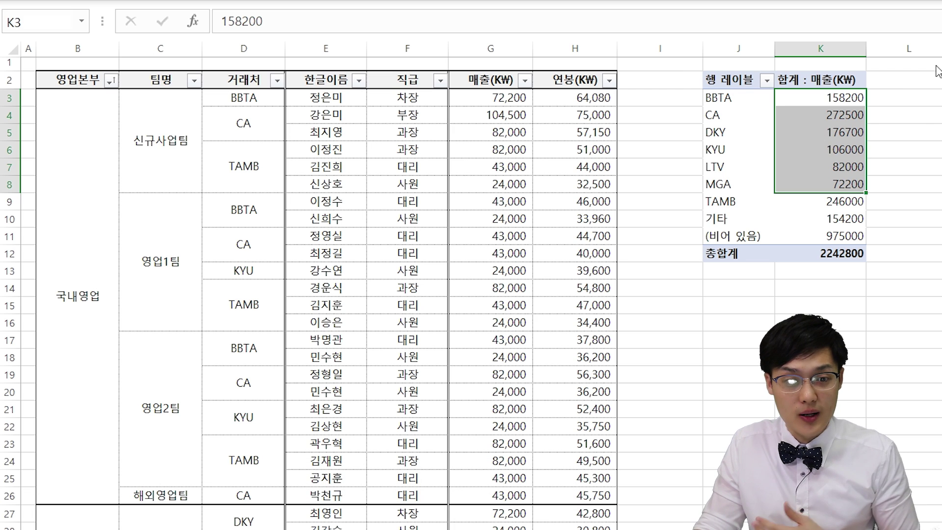
left_click(266, 100)
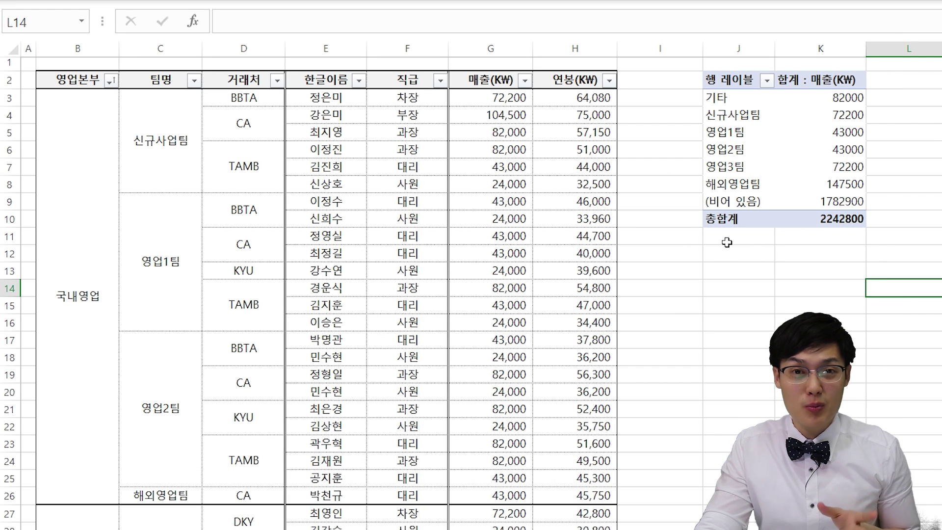
Select the vendor range D3:D43 using a Shift-extended selection.
left_click(243, 98)
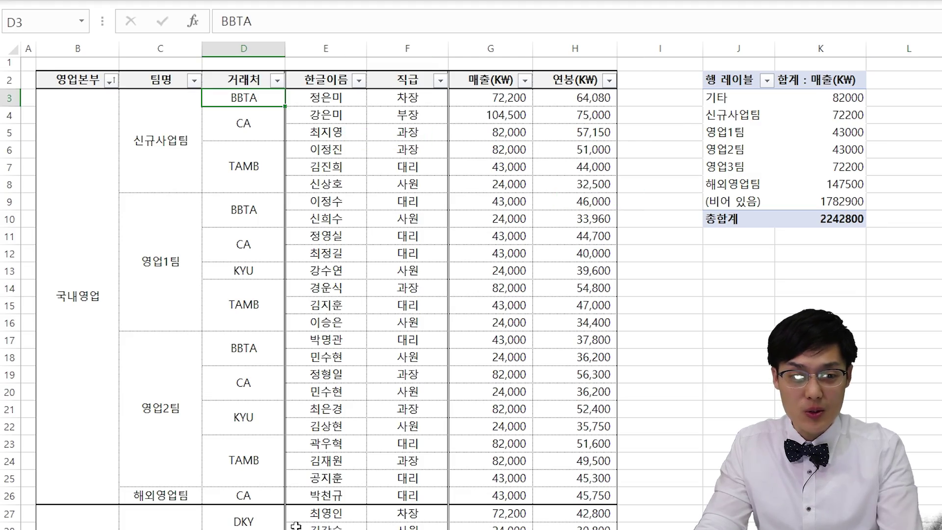
scroll(255, 424, "down", 5)
scroll(255, 424, "down", 3)
left_click(244, 383, "shift")
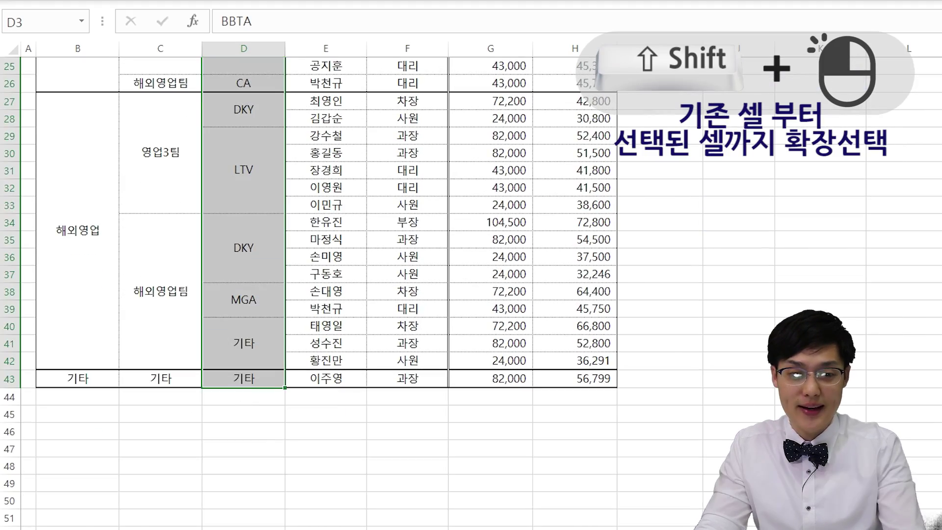
Copy the vendor entries and paste them as values only starting at M2.
scroll(244, 383, "up", 8)
key("ctrl+c")
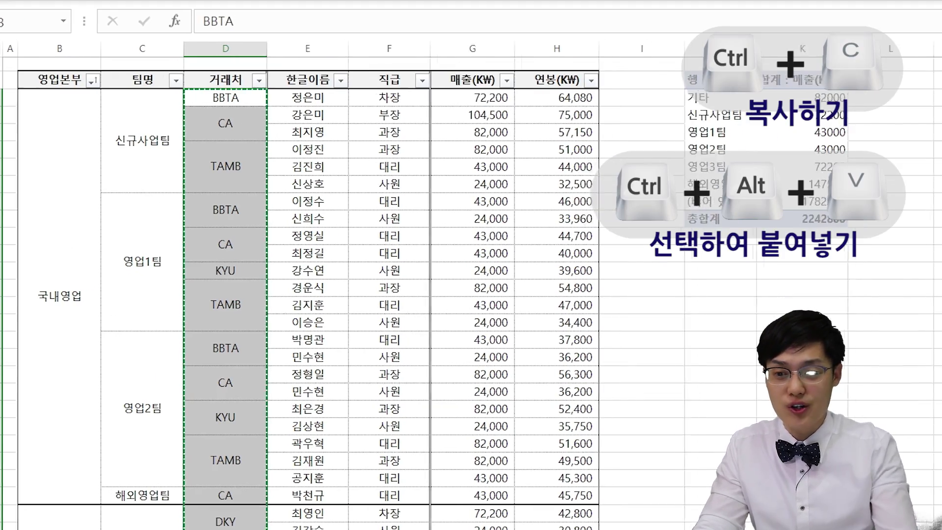
left_click(859, 84)
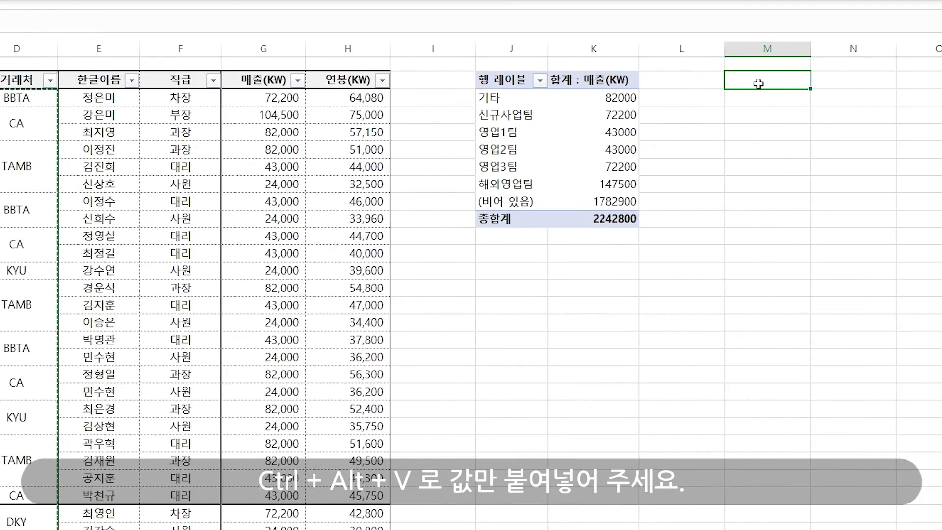
key("ctrl+alt+v")
key("Return")
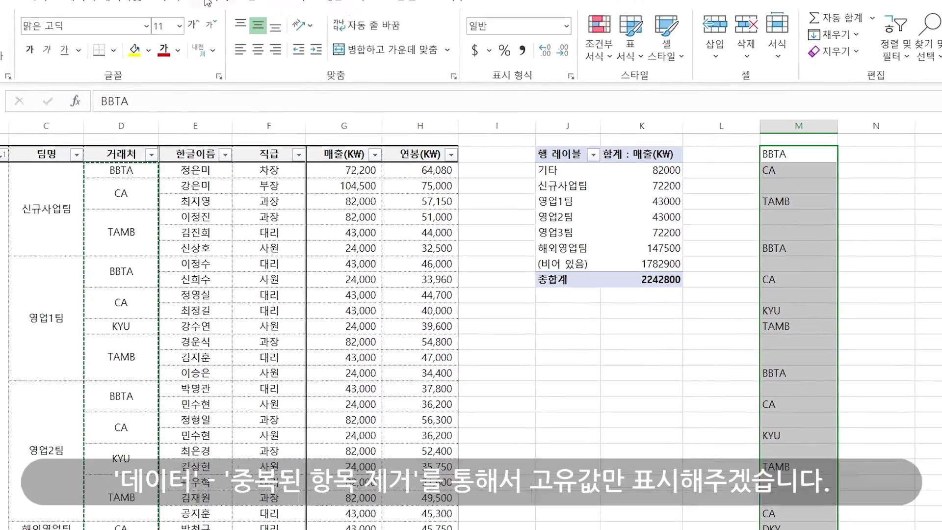
Remove duplicate vendors in column M, delete the empty gap, and begin =SUMIF( beside BBTA.
left_click(223, 11)
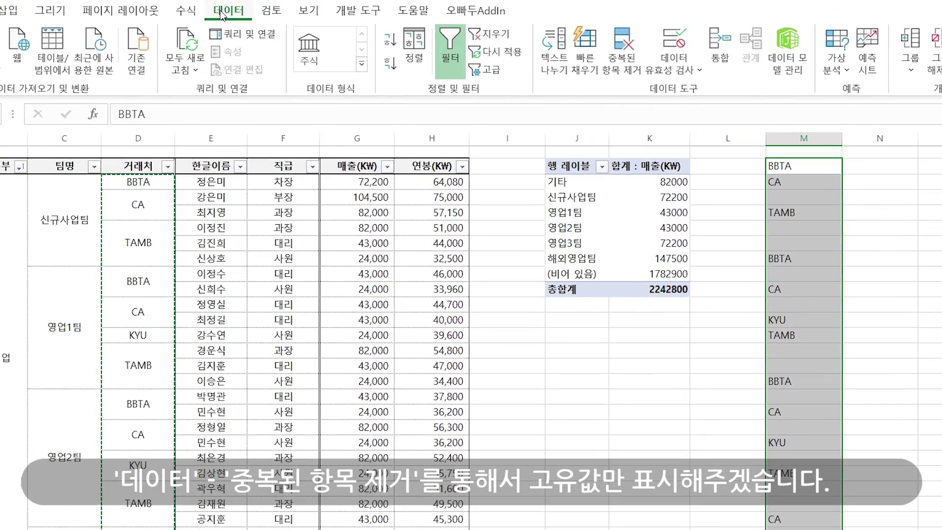
left_click(635, 75)
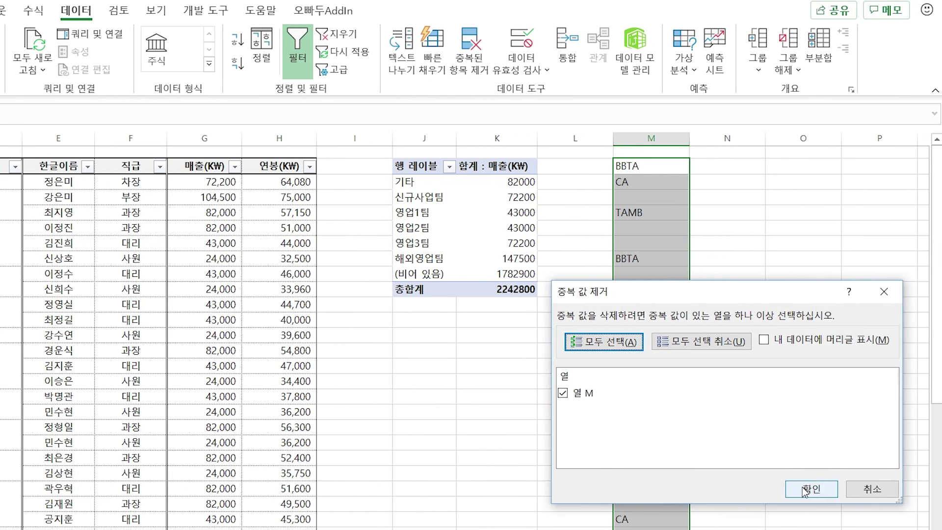
left_click(806, 489)
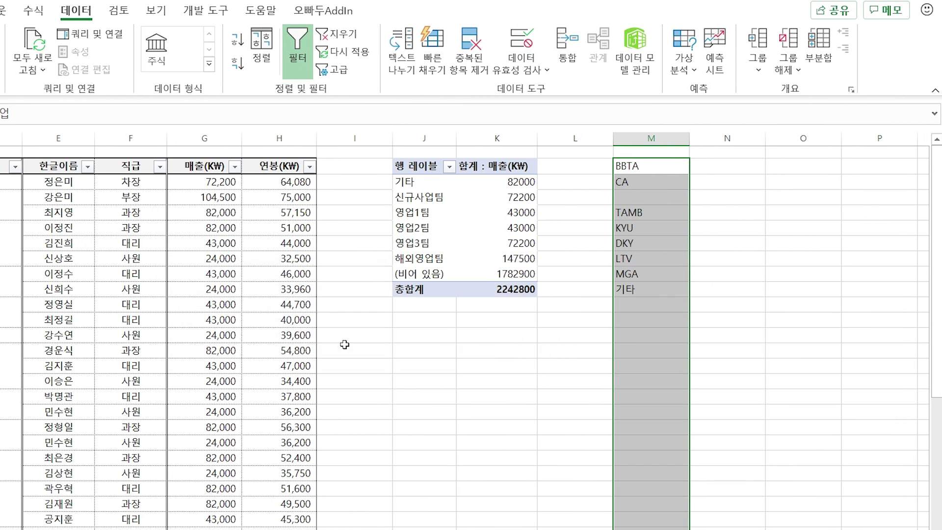
left_click(655, 197)
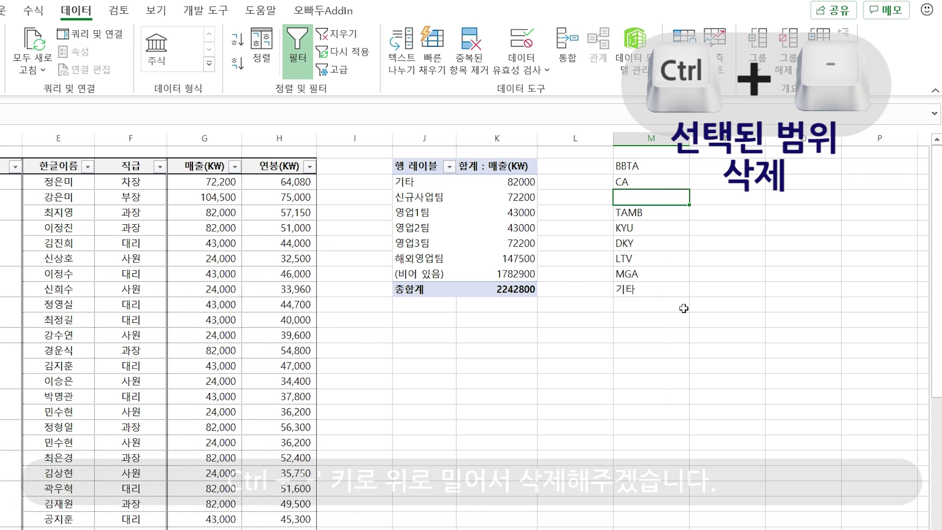
key("ctrl+minus")
key("Return")
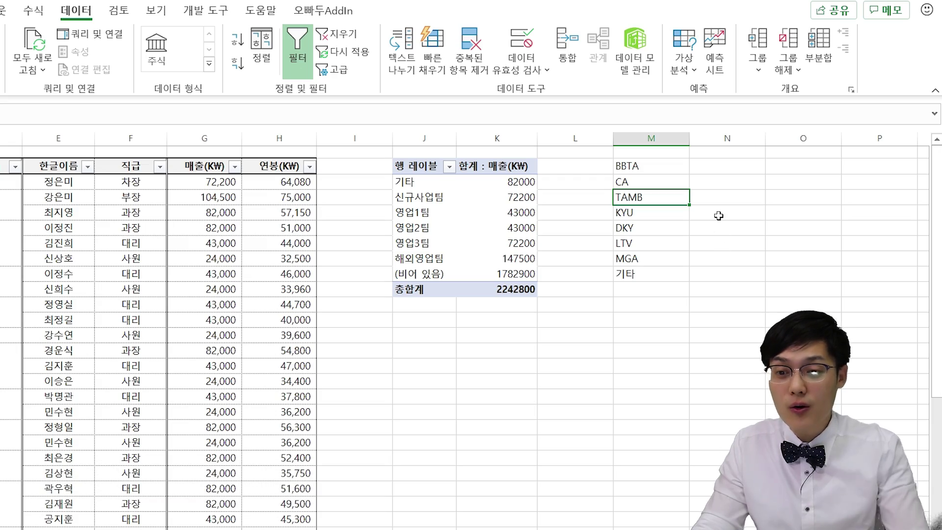
left_click(721, 165)
type("=SUMIF(")
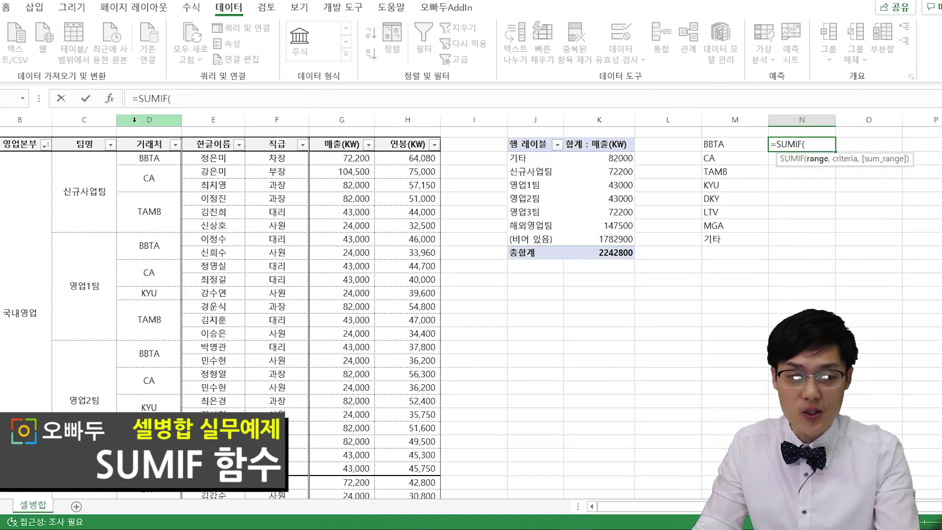
Enter =SUMIF(D:D,M2,G:G) for BBTA (158200) and fill it down for every vendor.
left_click(149, 120)
type(",")
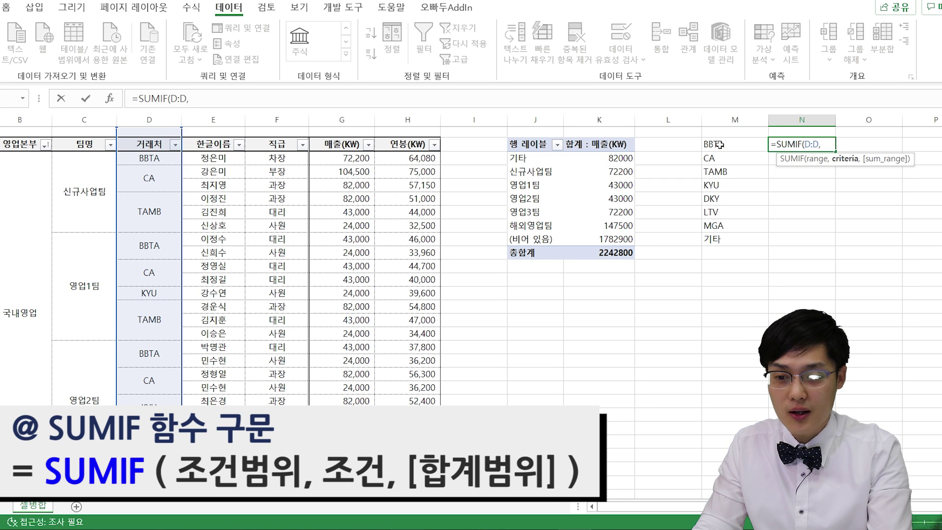
left_click(719, 144)
type(",")
left_click(342, 119)
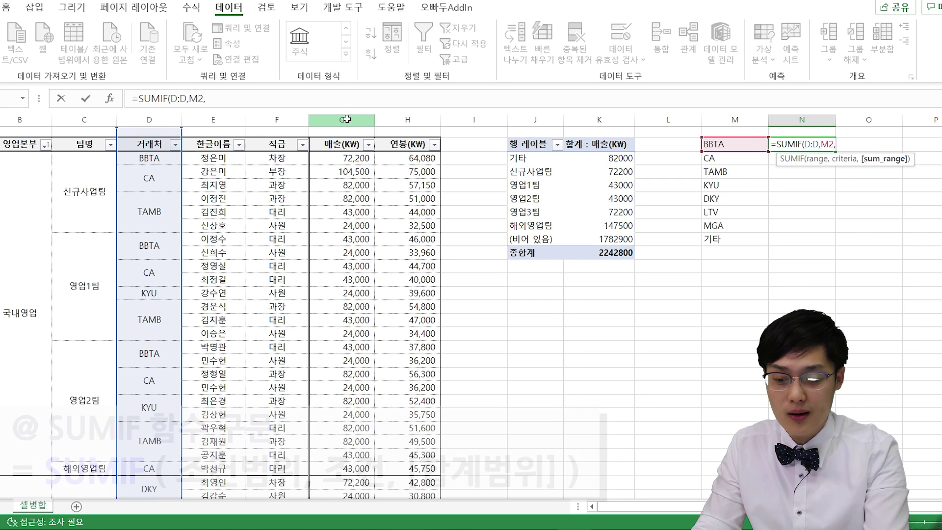
type(")")
key("Return")
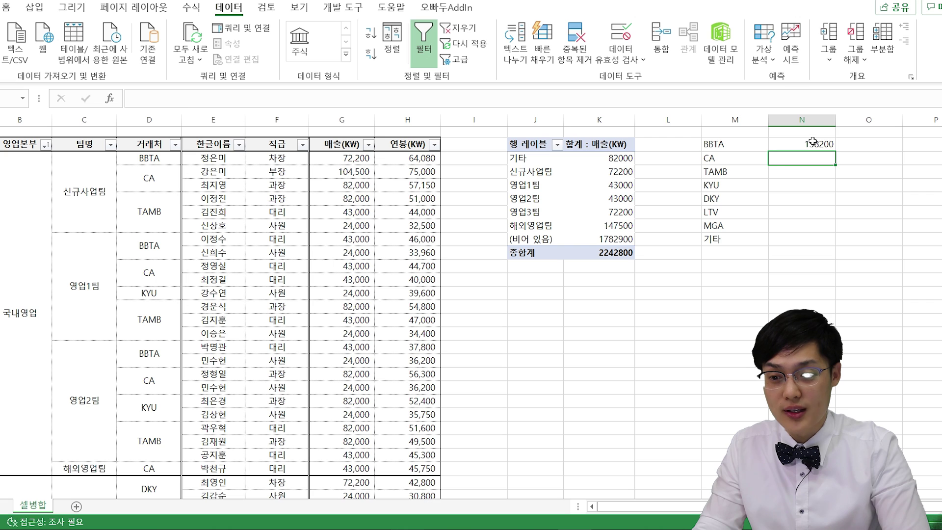
left_click(813, 142)
left_click_drag(835, 151, 830, 252)
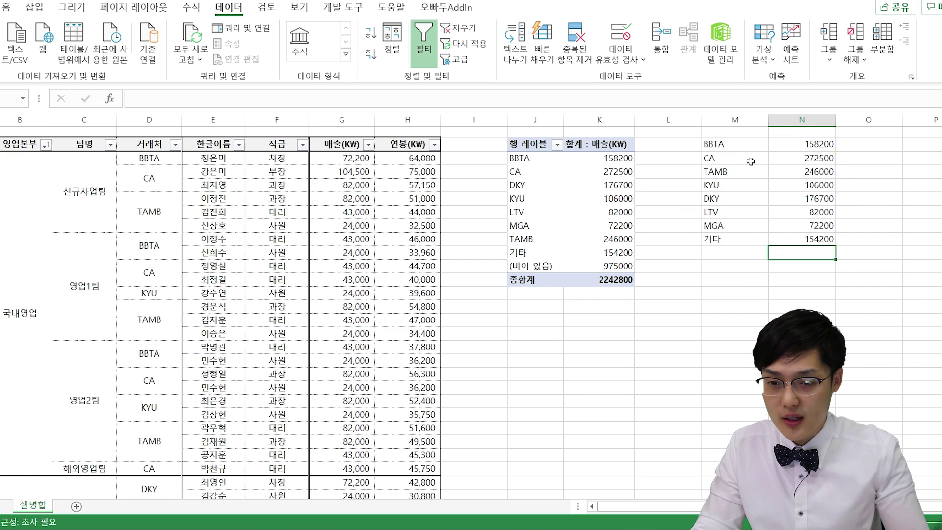
left_click_drag(735, 143, 785, 239)
Move the vendor SUMIF list to L3:M10 and compare it with the pivot's 975000 blank row.
left_click_drag(732, 139, 664, 153)
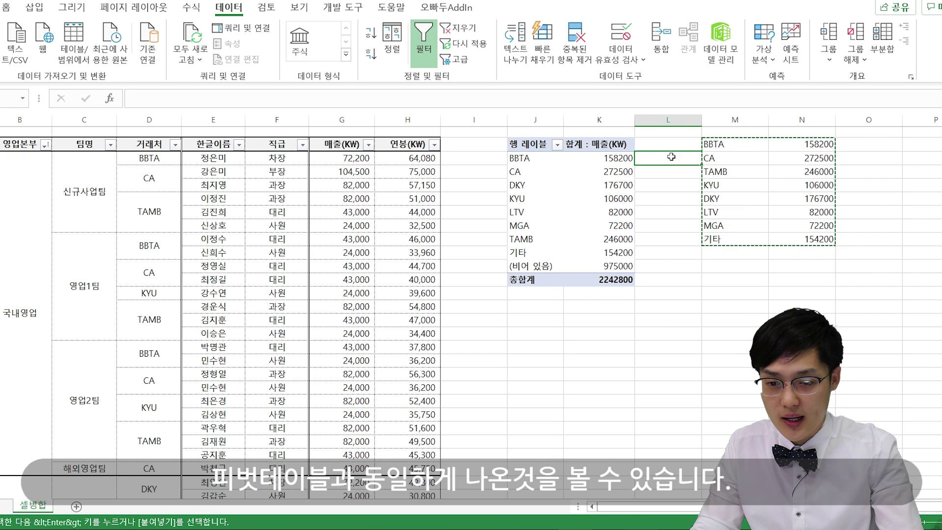
left_click(676, 294)
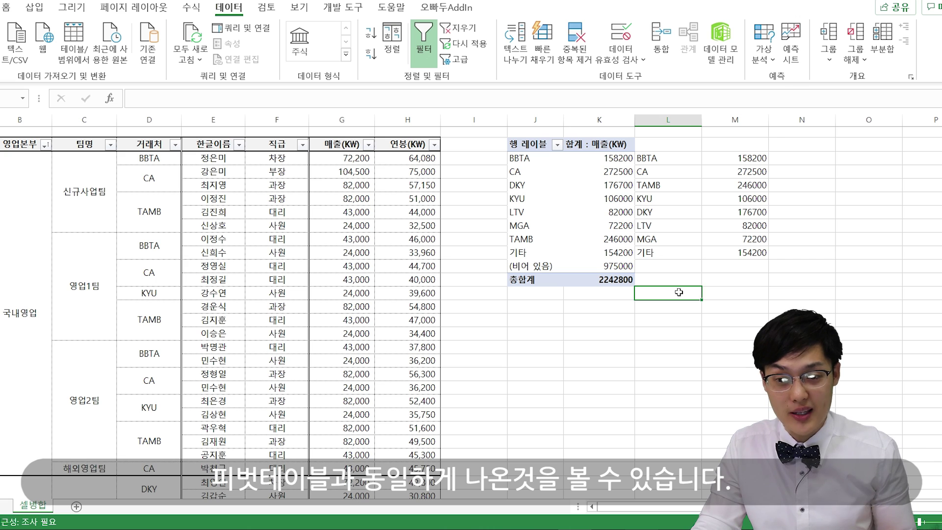
left_click(531, 268)
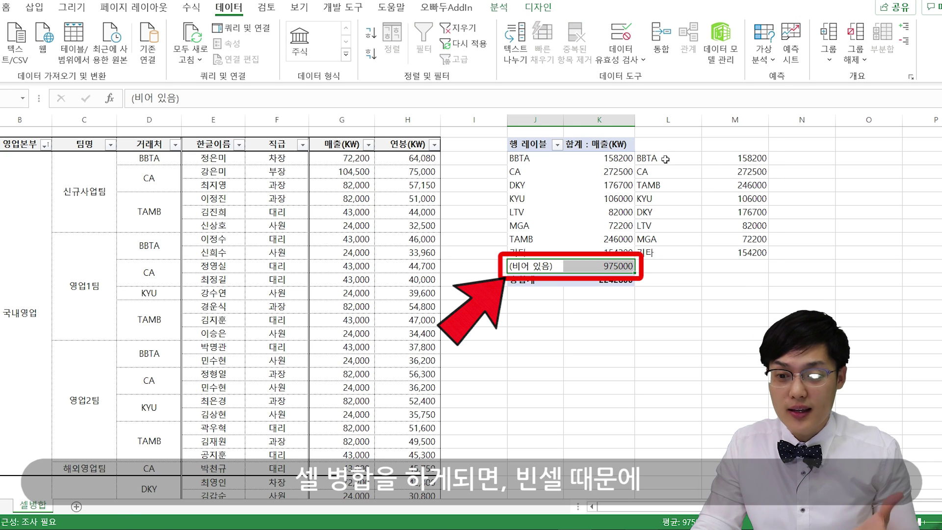
left_click_drag(665, 159, 718, 259)
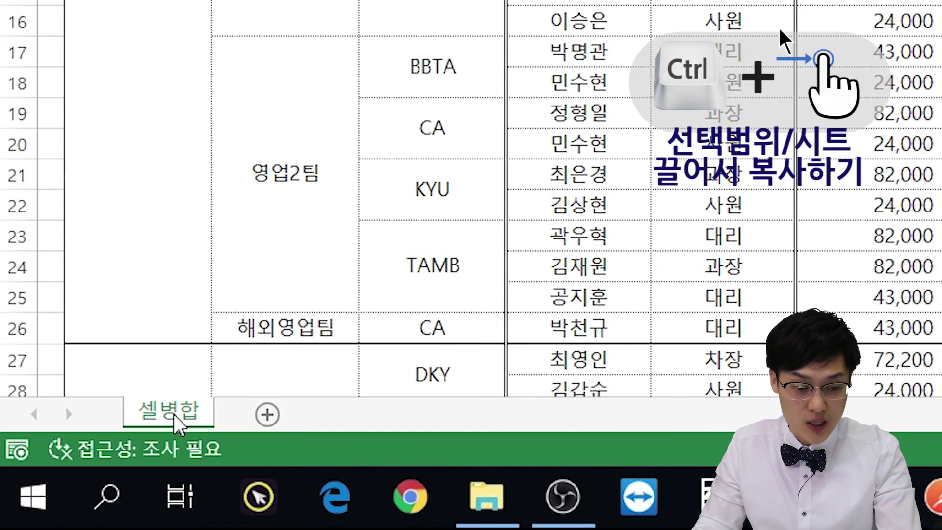
Duplicate the 셀병합 sheet as 셀병합 (2) and delete columns J:M from the copy.
left_click_drag(174, 417, 265, 414)
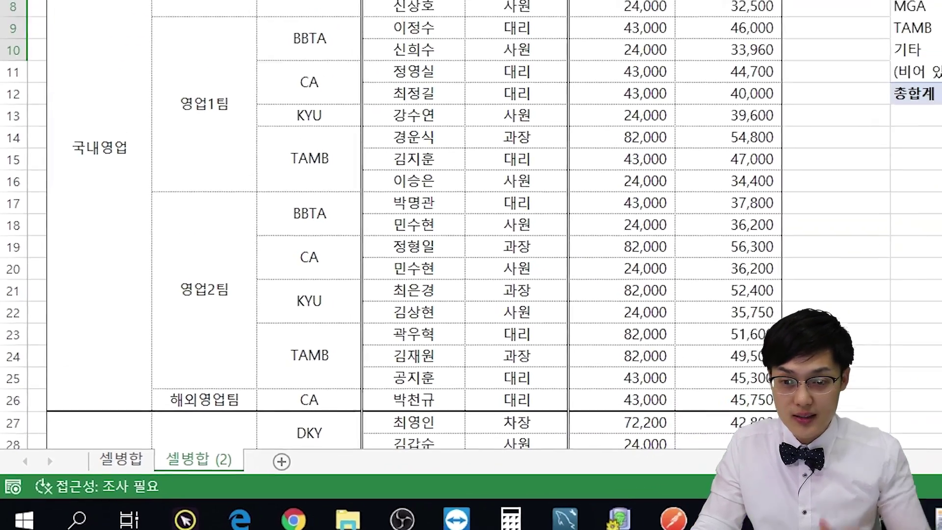
left_click_drag(578, 120, 771, 120)
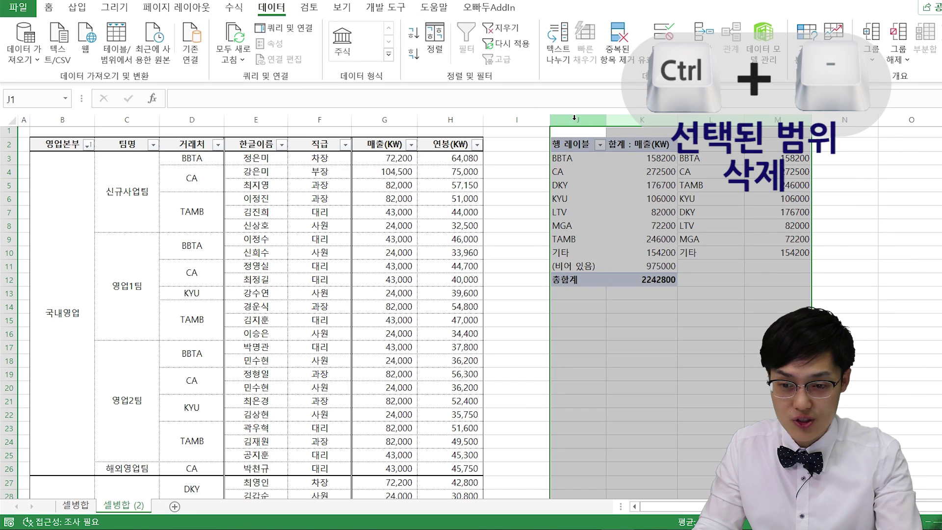
key("ctrl+minus")
left_click_drag(73, 214, 192, 469)
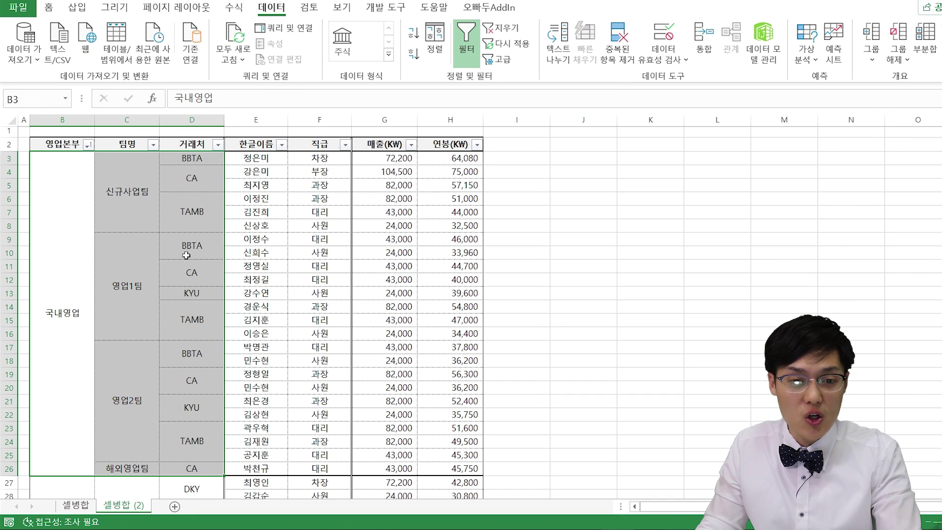
Select B3:D43 on 셀병합 (2) and unmerge it with Merge & Center.
scroll(187, 287, "down", 4)
scroll(187, 287, "down", 4)
left_click(192, 379, "shift")
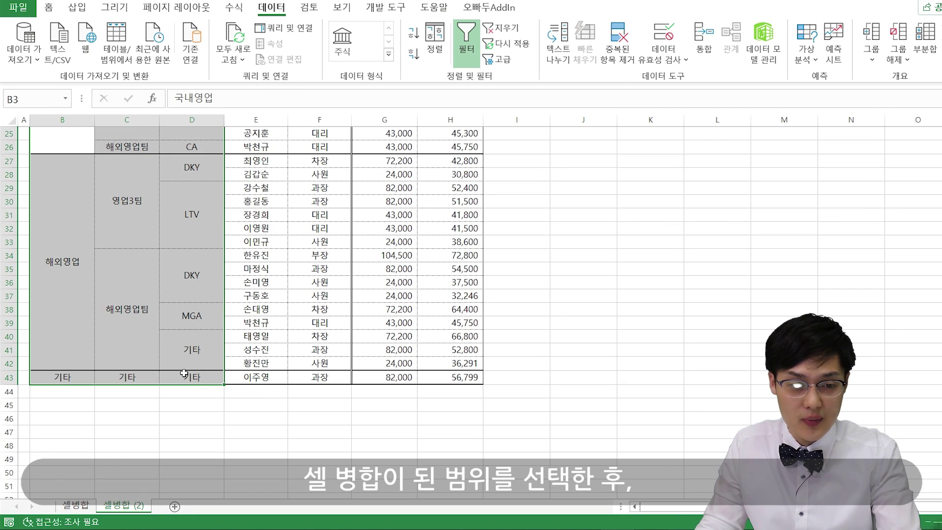
scroll(190, 290, "up", 4)
scroll(190, 289, "up", 1)
scroll(181, 245, "up", 1)
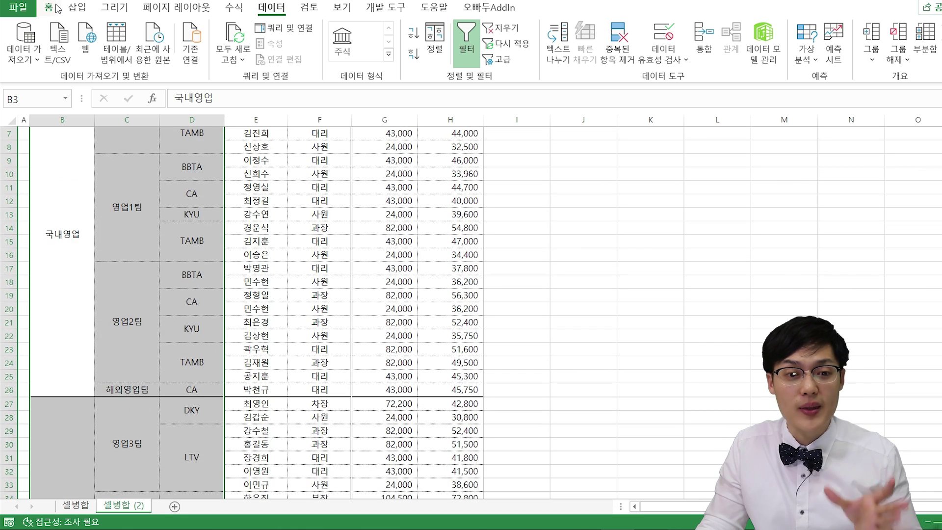
scroll(351, 218, "up", 2)
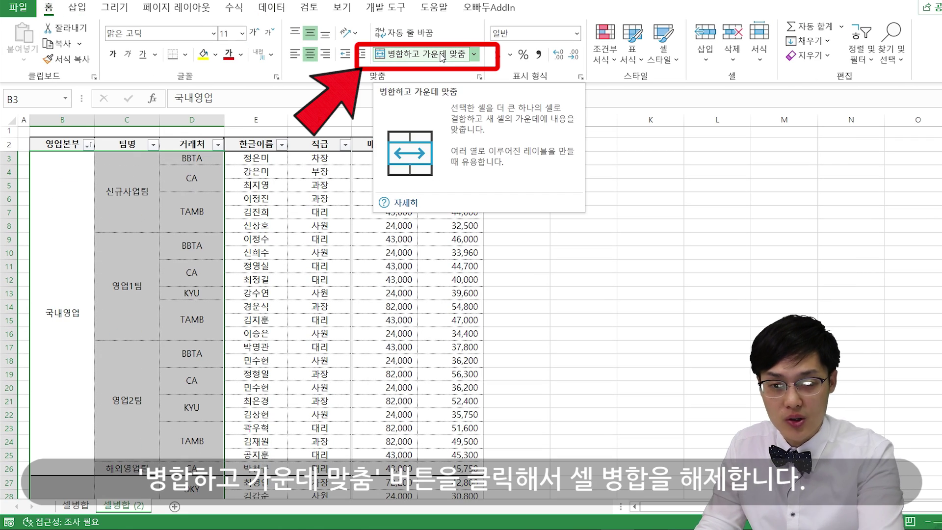
left_click(442, 57)
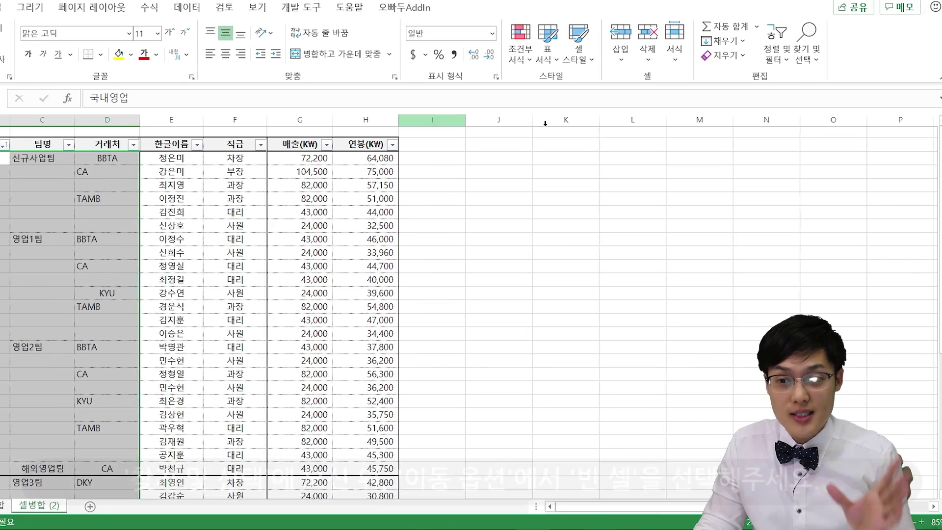
Use Go To Special > Blanks to select only the empty cells in columns B–D.
left_click(803, 41)
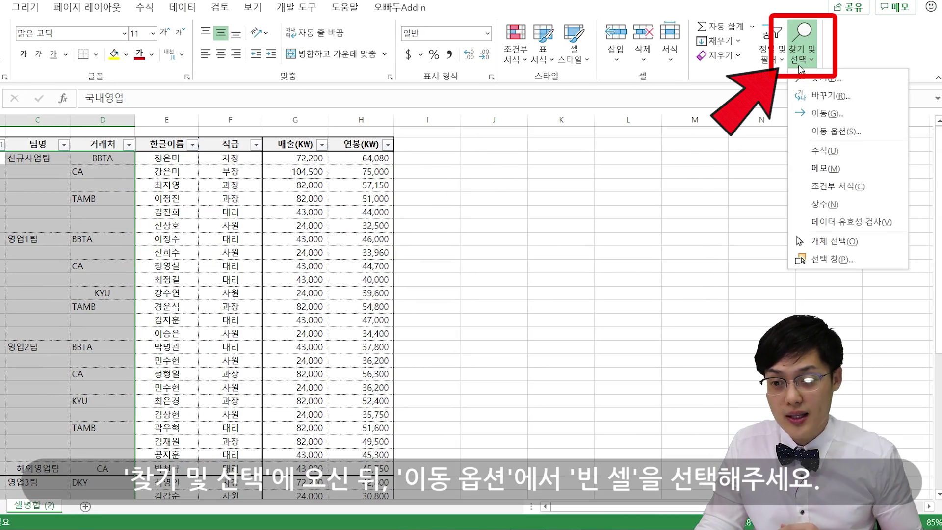
left_click(829, 131)
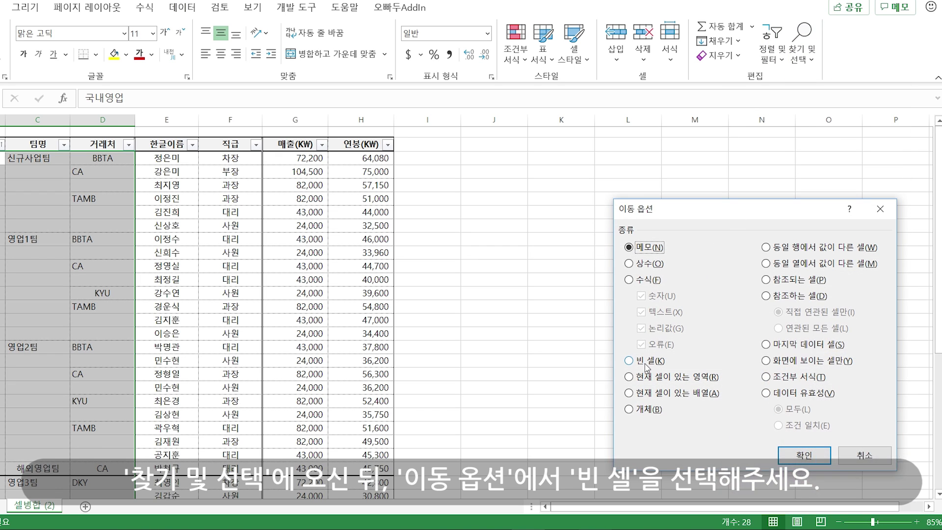
left_click(818, 459)
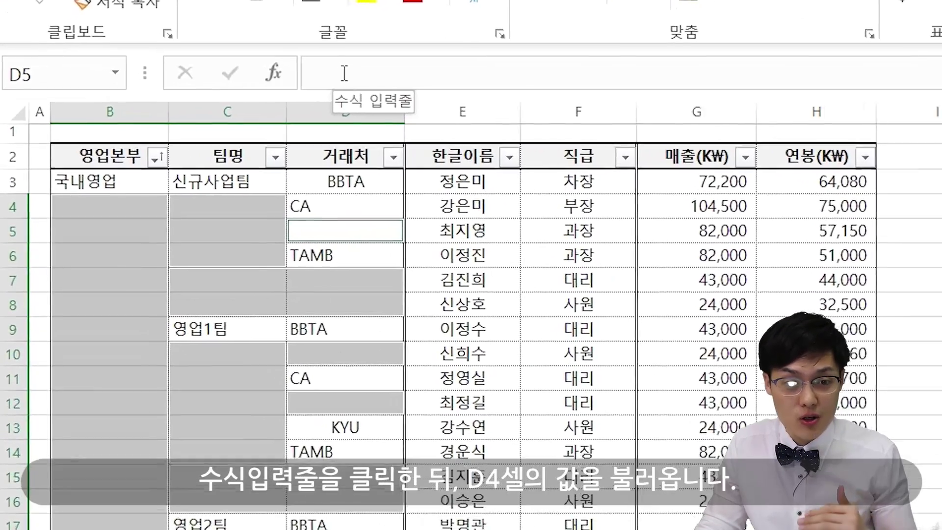
left_click(344, 73)
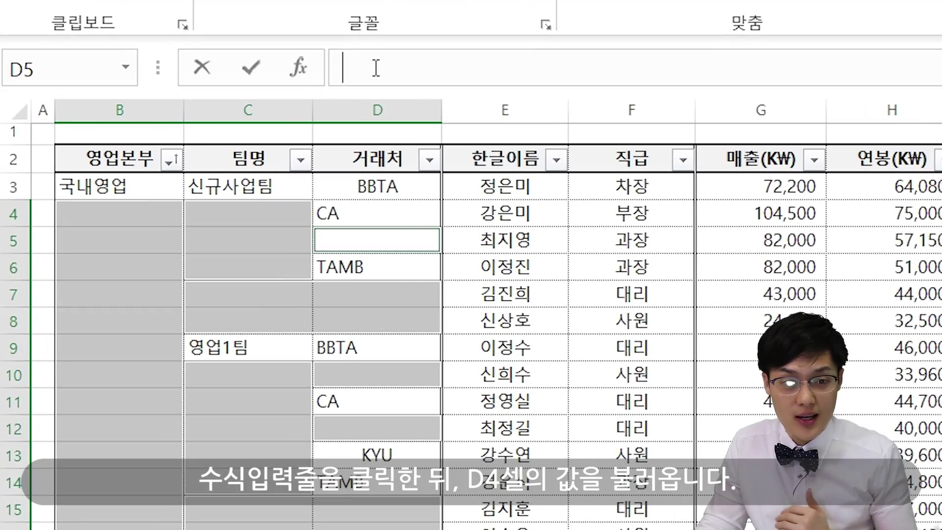
Enter =D4 into all selected blank cells at once with Ctrl+Enter.
type("=")
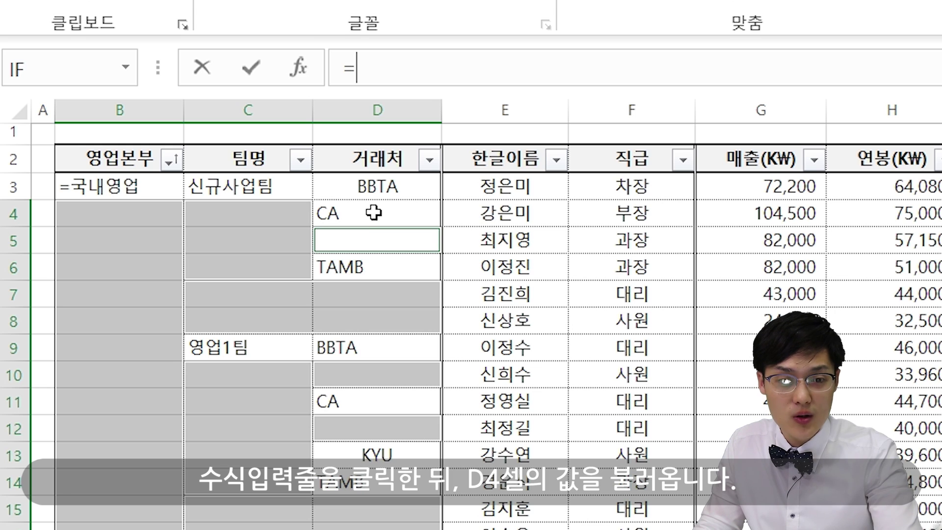
left_click(374, 213)
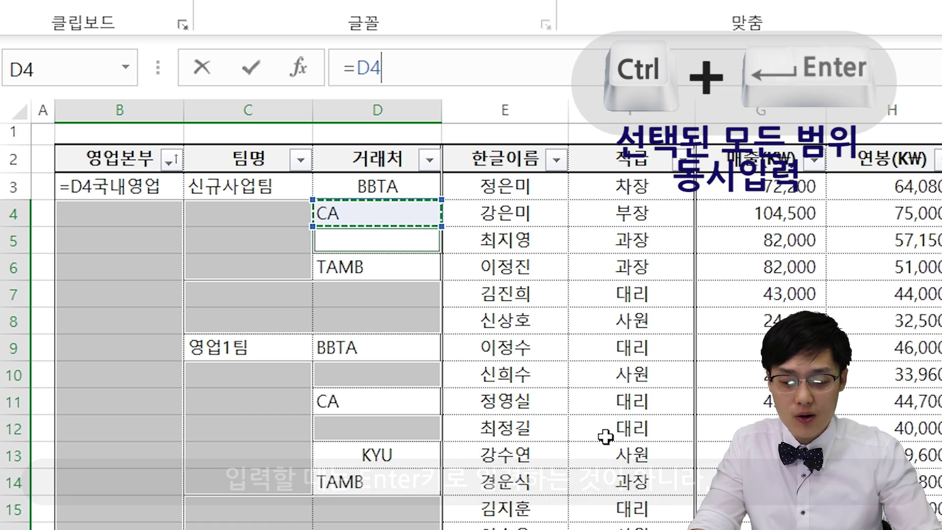
key("ctrl+Return")
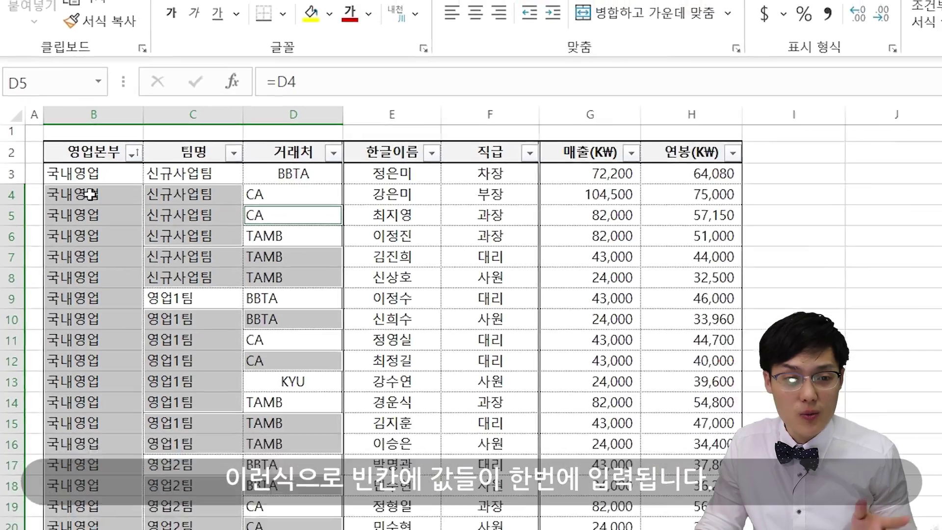
Check the filled team formula in C14, then copy columns B through D.
left_click_drag(148, 251, 147, 322)
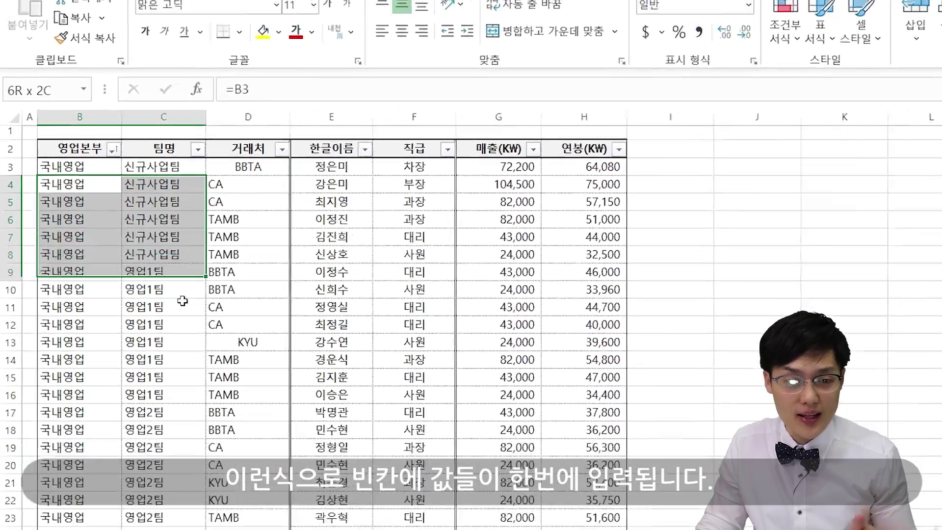
left_click(146, 322)
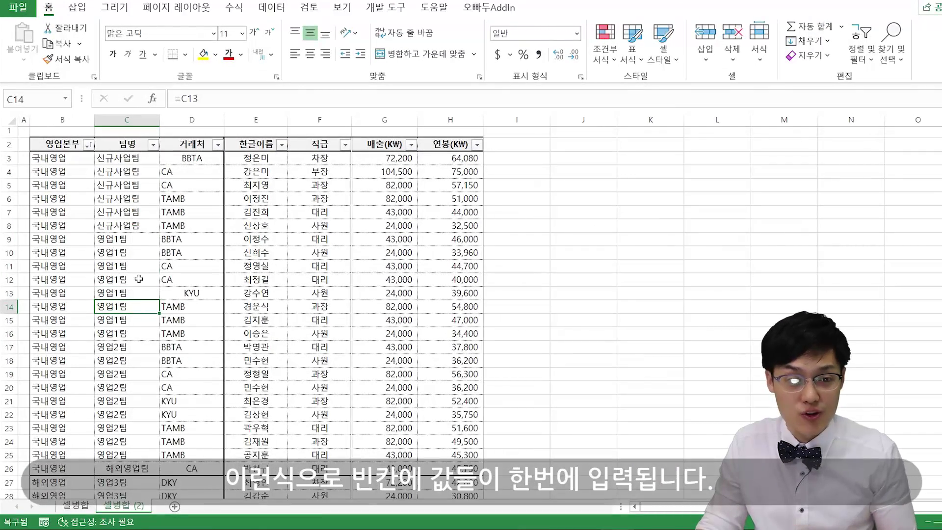
mouse_move(63, 120)
left_mouse_down()
mouse_move(182, 131)
mouse_move(191, 164)
left_mouse_up()
key("ctrl+c")
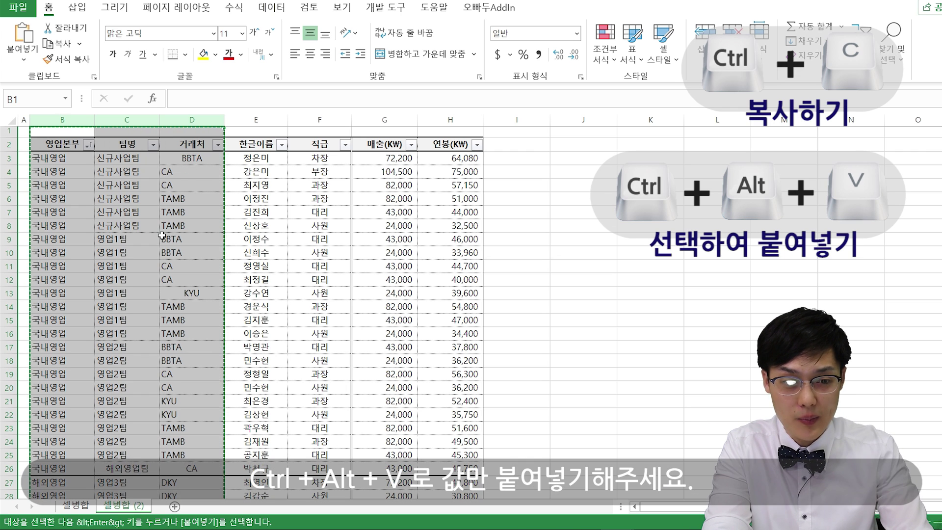
Paste the copied columns B–D back over themselves as values only, then clear the copy marquee.
key("ctrl+alt+v")
key("v")
key("Return")
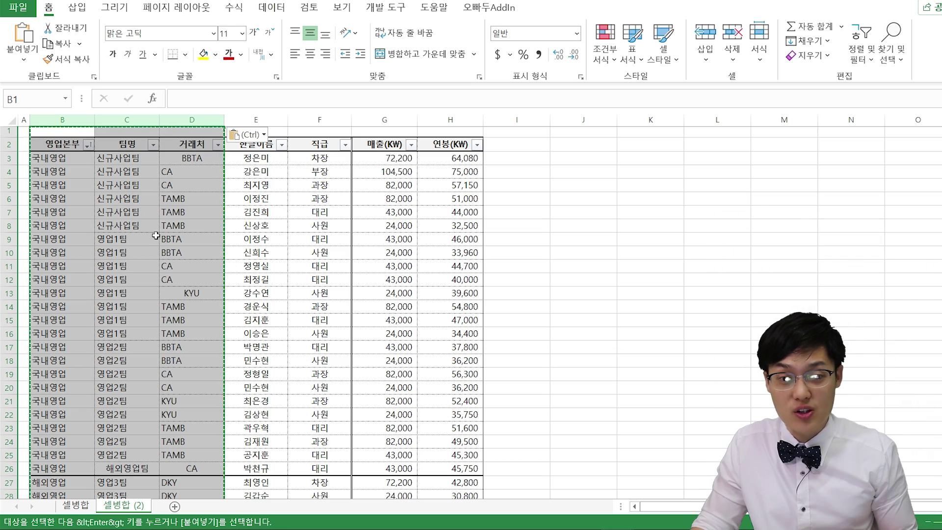
left_click(126, 189)
key("Escape")
Confirm that cells B7 and C10 now hold plain values rather than formulas.
left_click(80, 211)
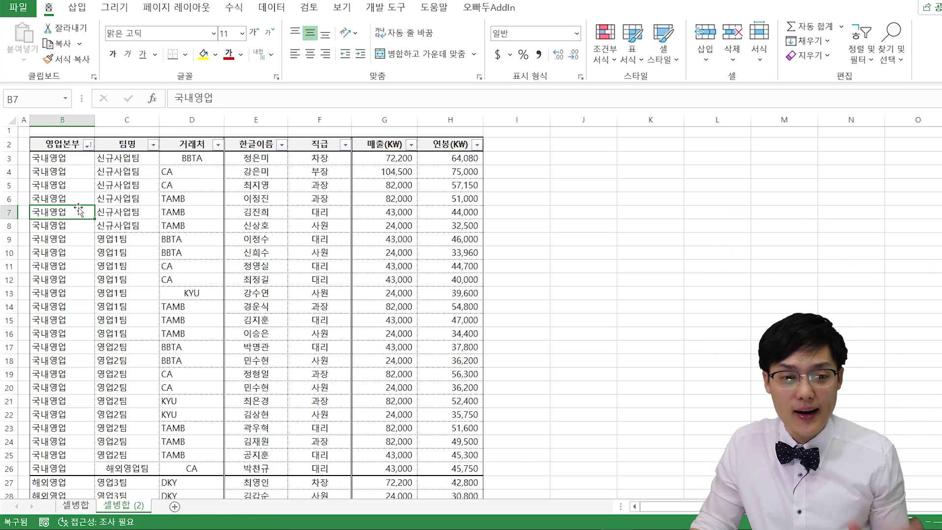
scroll(81, 211, "down", 1)
left_click(139, 220)
scroll(140, 221, "up", 1)
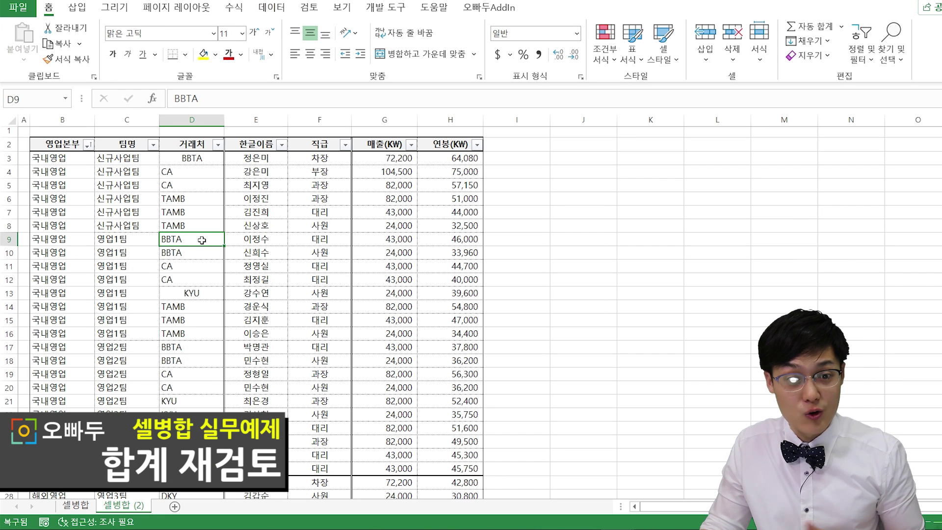
Create an empty pivot table from the whole data table at J2 on the existing worksheet.
key("ctrl+a")
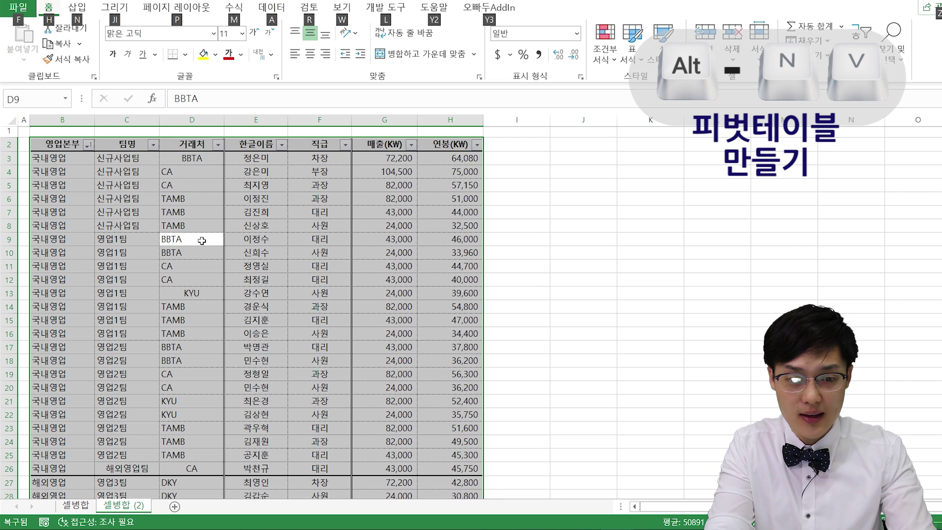
key("alt+n")
key("v")
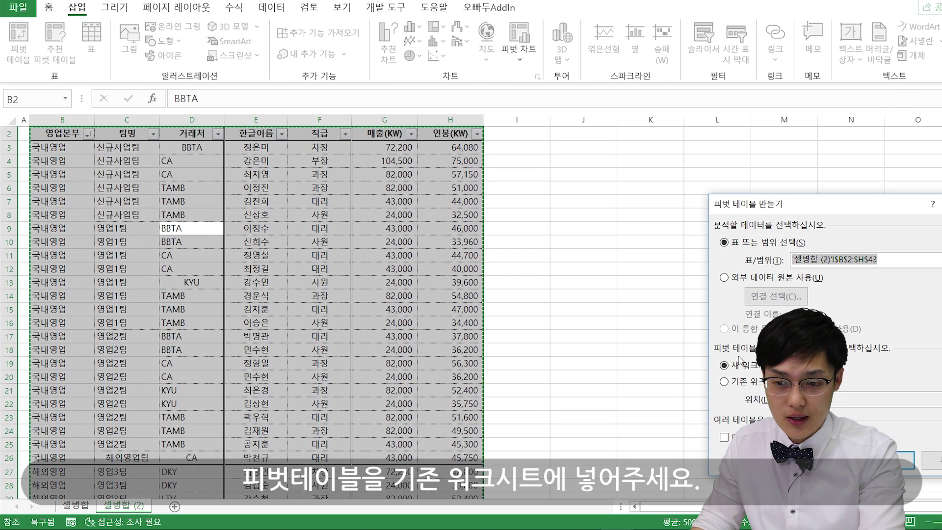
key("alt+e")
left_click(589, 136)
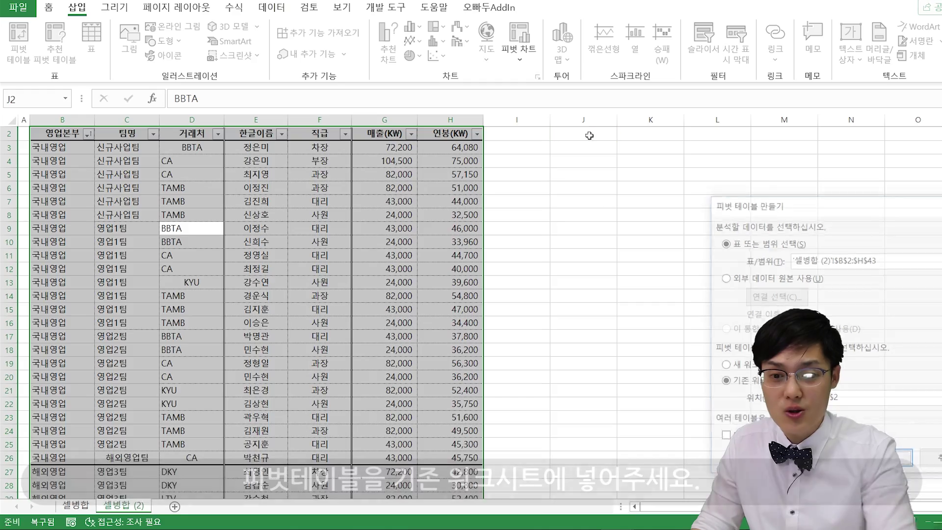
key("Return")
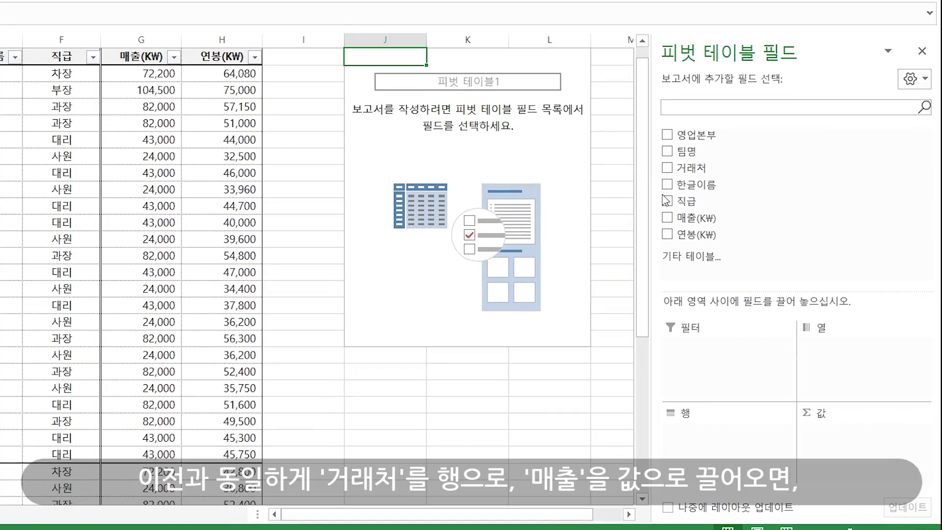
Put 거래처 in the pivot rows and sum 매출(KW) as values, checking the 기타 total of 260200.
mouse_move(717, 178)
left_mouse_down()
mouse_move(730, 428)
mouse_move(706, 435)
left_mouse_up()
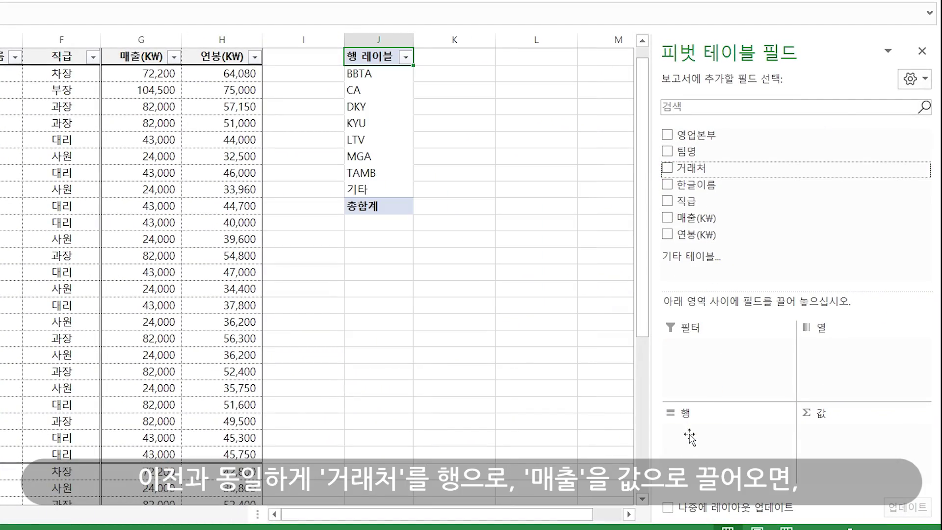
mouse_move(697, 217)
left_mouse_down()
mouse_move(827, 428)
mouse_move(818, 447)
left_mouse_up()
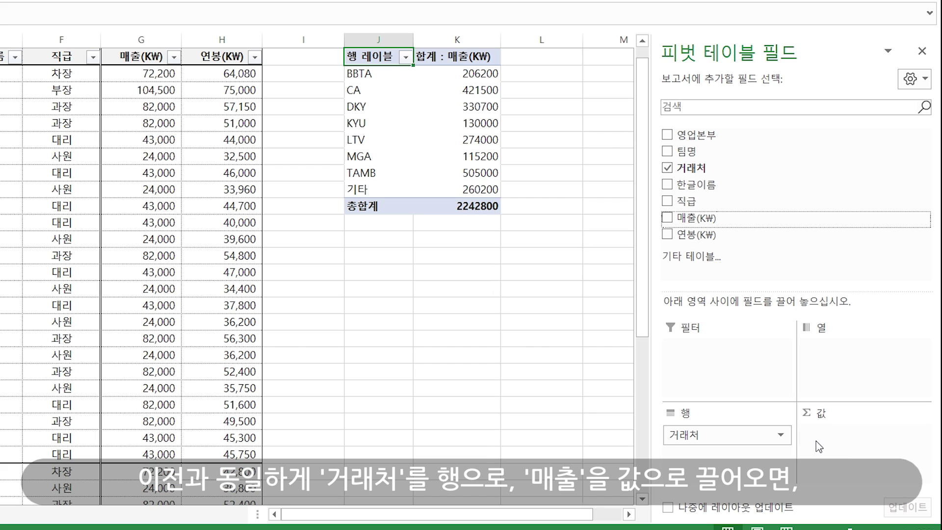
left_click(466, 190)
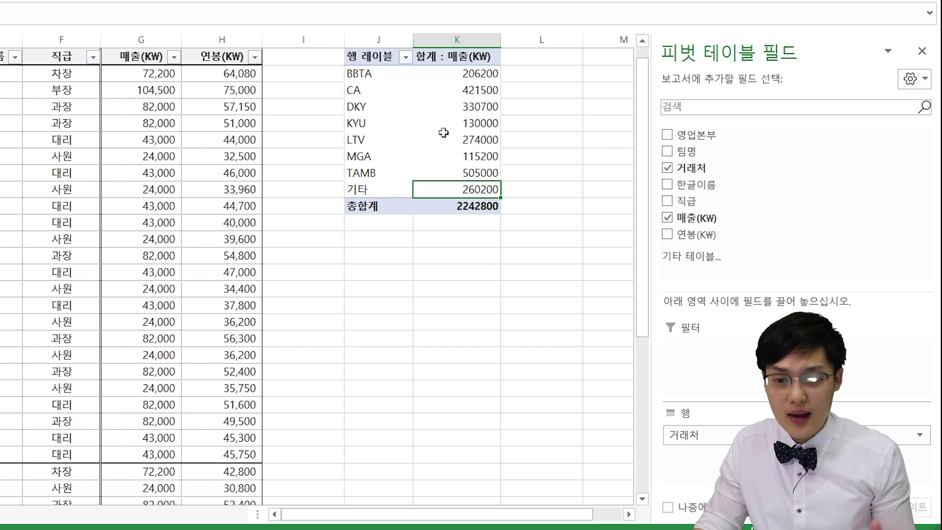